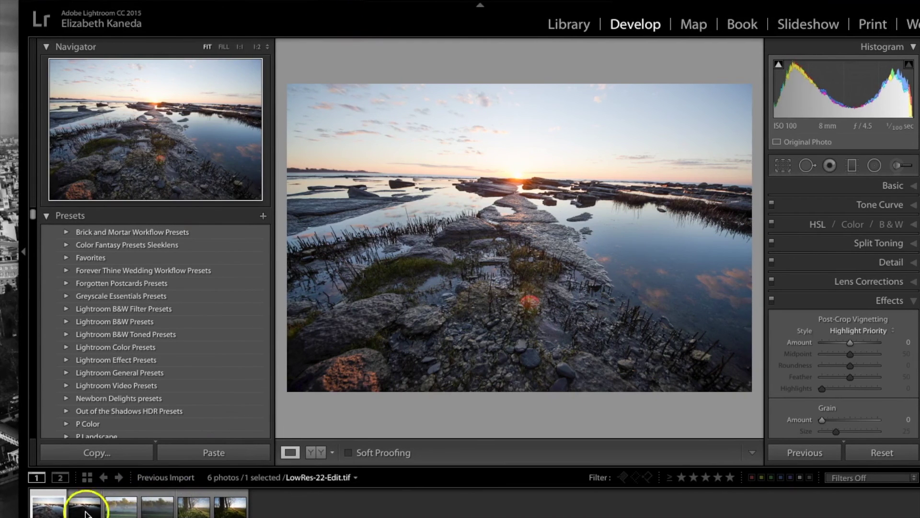
- Compare the unedited LowRes-11.jpg with the edited LowRes-11-Edit.tif, ending on the edited seascape
left_click(85, 513)
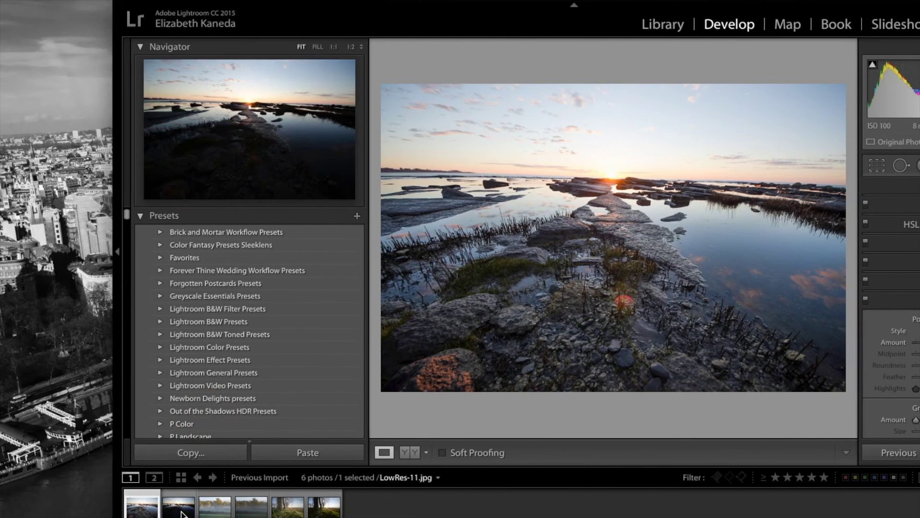
left_click(181, 512)
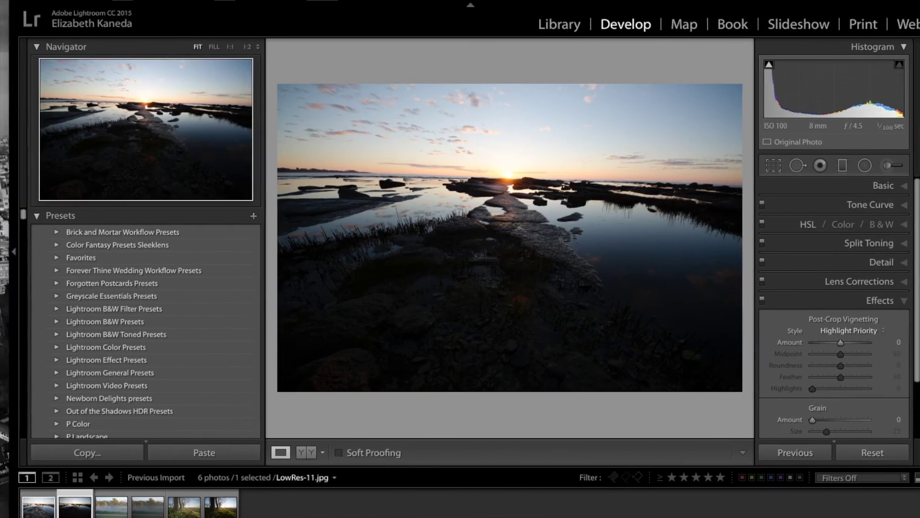
key("Left")
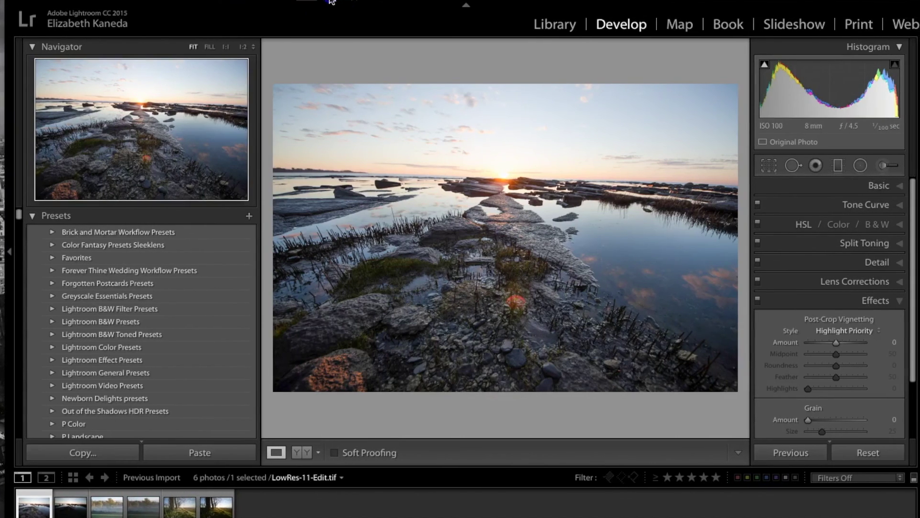
- Activate the Adjustment Brush and load the Through the Woods | Color - Warmer effect preset
left_click(887, 171)
left_click(832, 206)
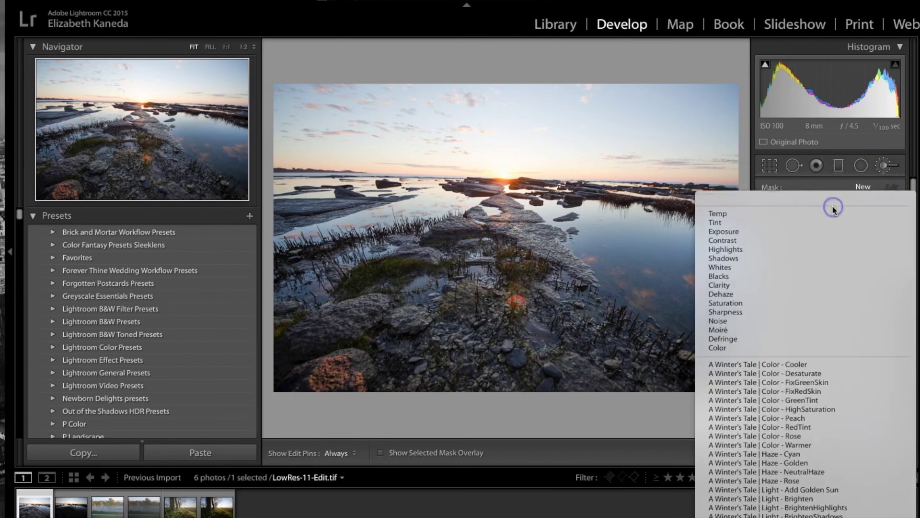
scroll(832, 205, "down", 15)
scroll(832, 209, "down", 20)
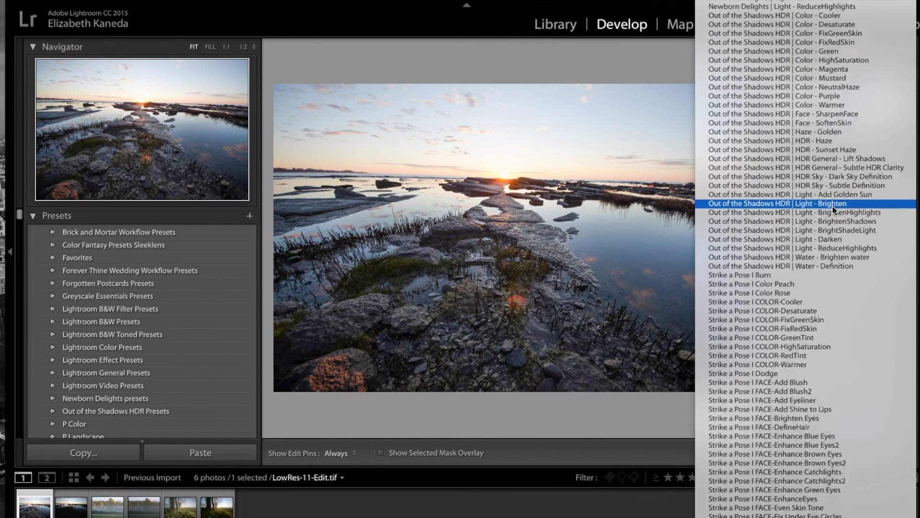
scroll(833, 208, "down", 10)
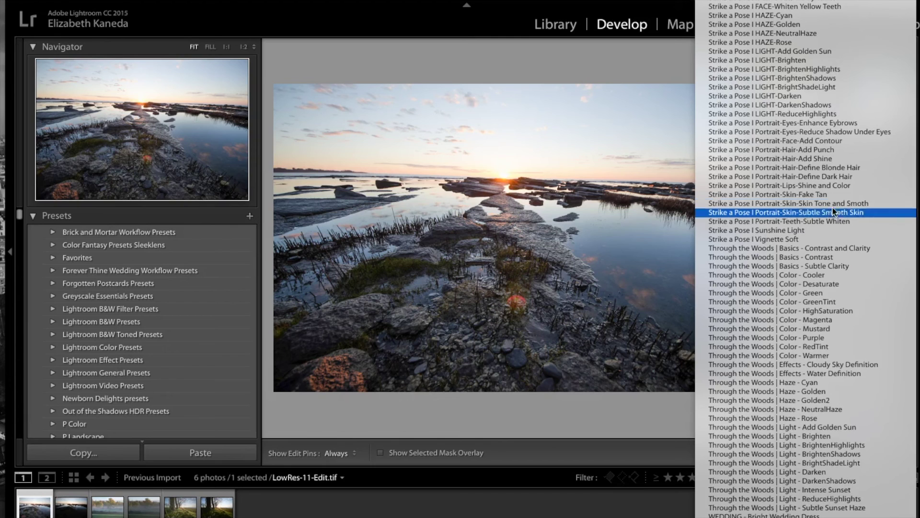
left_click(833, 354)
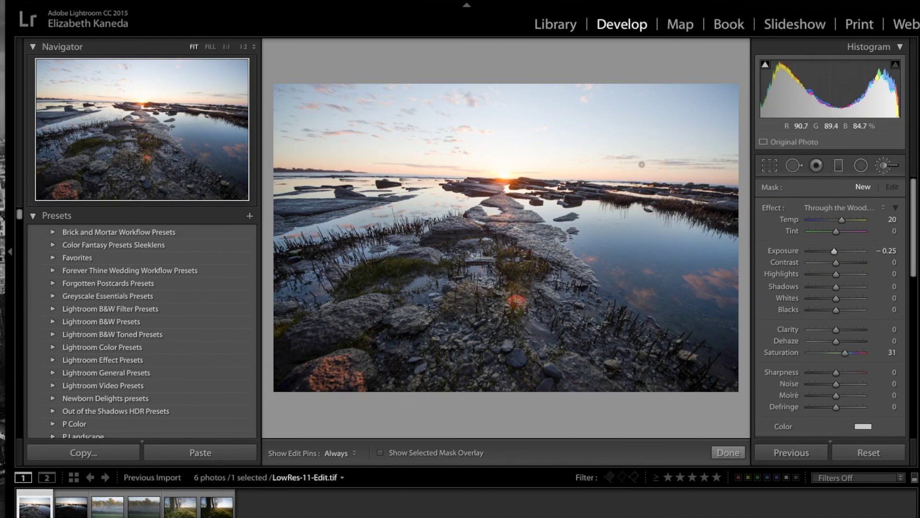
- Set the brush size to 10 and paint the warming effect along the sky just above the horizon
scroll(883, 319, "down", 3)
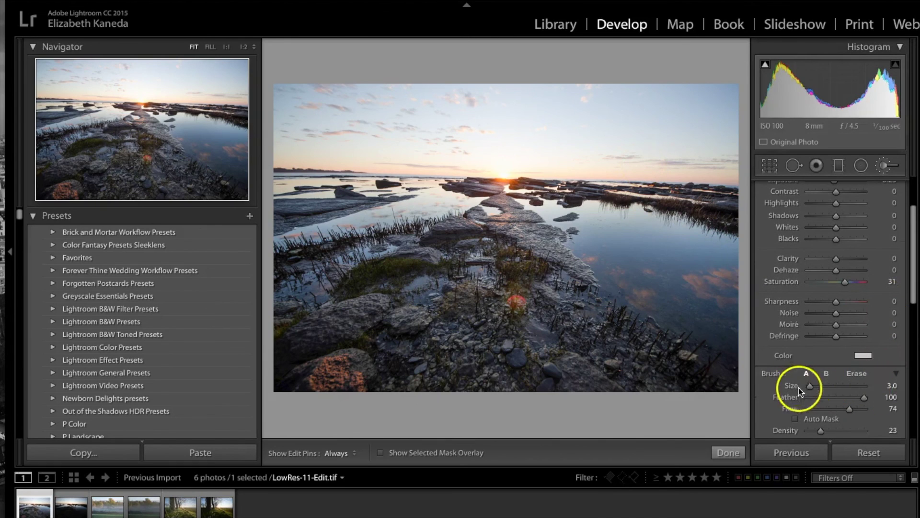
left_click_drag(813, 390, 813, 389)
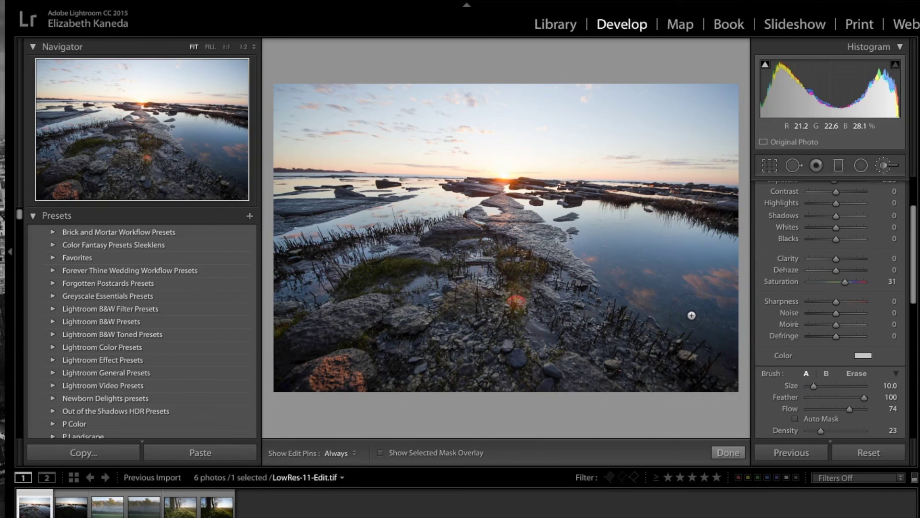
key("h")
mouse_move(693, 170)
left_mouse_down()
mouse_move(742, 181)
mouse_move(555, 179)
mouse_move(675, 167)
mouse_move(539, 166)
mouse_move(739, 173)
mouse_move(612, 170)
mouse_move(720, 182)
mouse_move(577, 179)
mouse_move(735, 164)
mouse_move(556, 177)
mouse_move(506, 160)
mouse_move(477, 174)
mouse_move(303, 170)
mouse_move(483, 166)
mouse_move(292, 173)
mouse_move(408, 151)
mouse_move(373, 166)
mouse_move(275, 159)
mouse_move(487, 162)
mouse_move(338, 160)
mouse_move(450, 170)
mouse_move(444, 159)
mouse_move(540, 171)
mouse_move(718, 143)
left_mouse_up()
mouse_move(610, 159)
left_mouse_down()
mouse_move(623, 166)
mouse_move(707, 154)
mouse_move(366, 181)
mouse_move(403, 167)
left_mouse_up()
mouse_move(296, 168)
left_mouse_down()
mouse_move(459, 169)
mouse_move(614, 193)
left_mouse_up()
key("h")
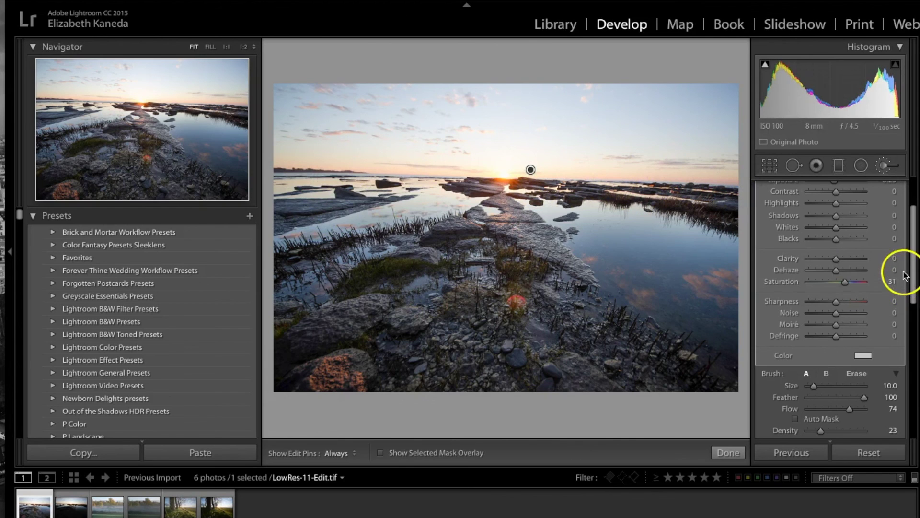
- Start a new brush mask with the Through the Woods | Light - Add Golden Sun effect preset
scroll(906, 270, "up", 3)
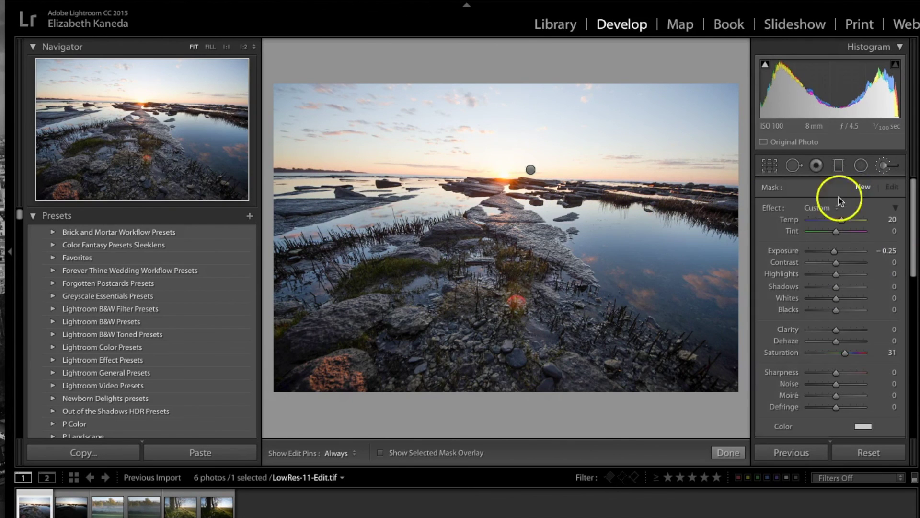
left_click(830, 208)
scroll(829, 207, "down", 20)
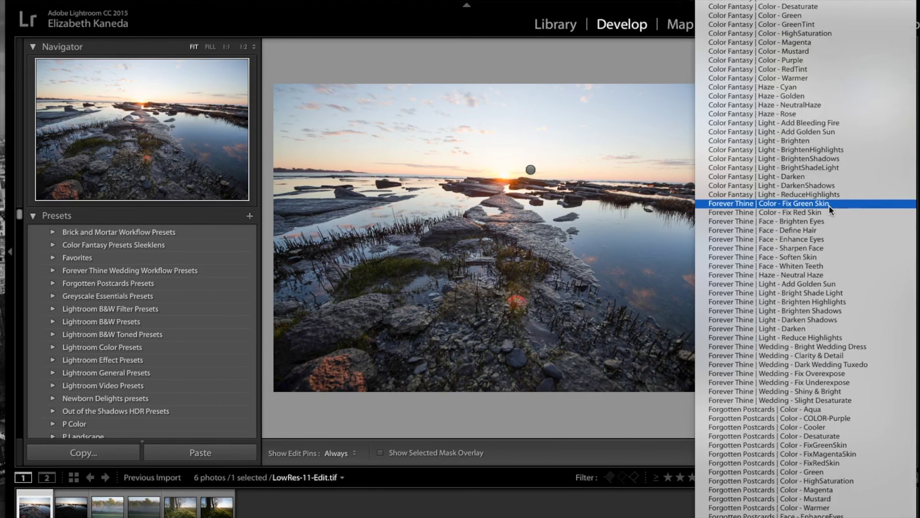
scroll(829, 206, "down", 8)
scroll(829, 206, "down", 20)
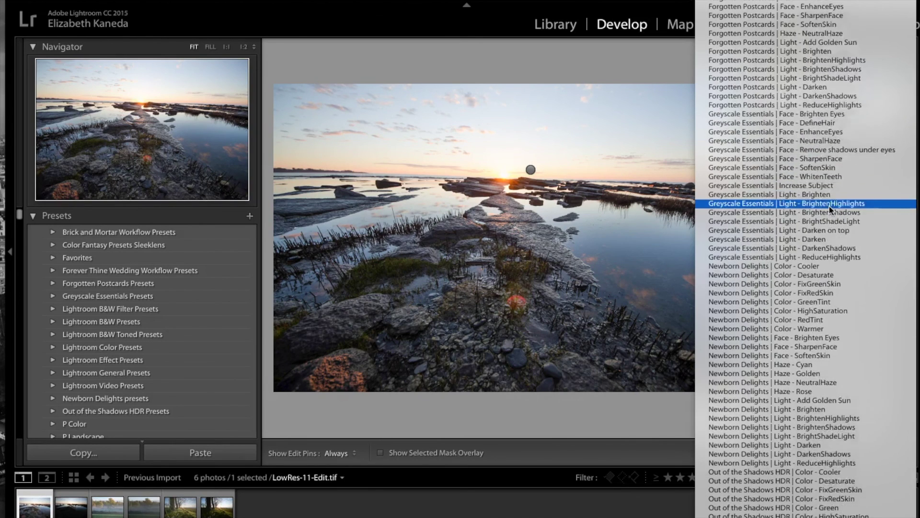
scroll(827, 199, "down", 20)
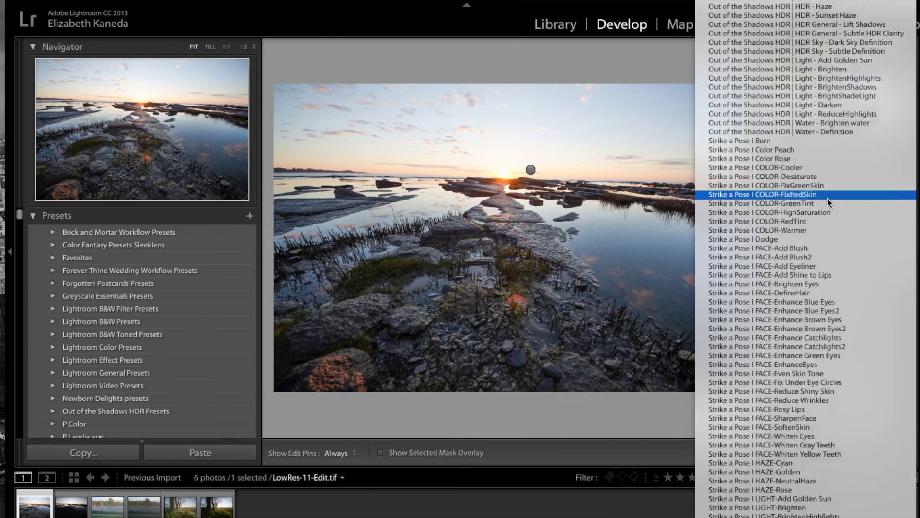
scroll(828, 198, "down", 14)
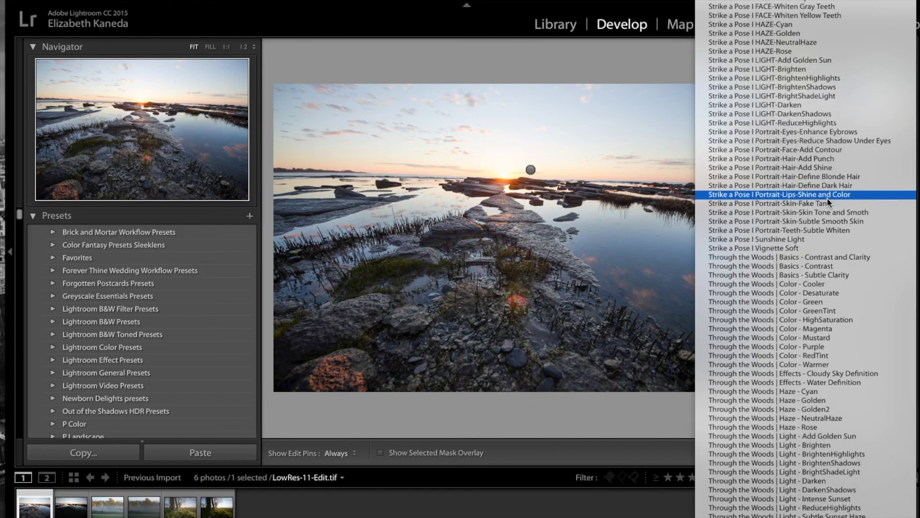
left_click(852, 287)
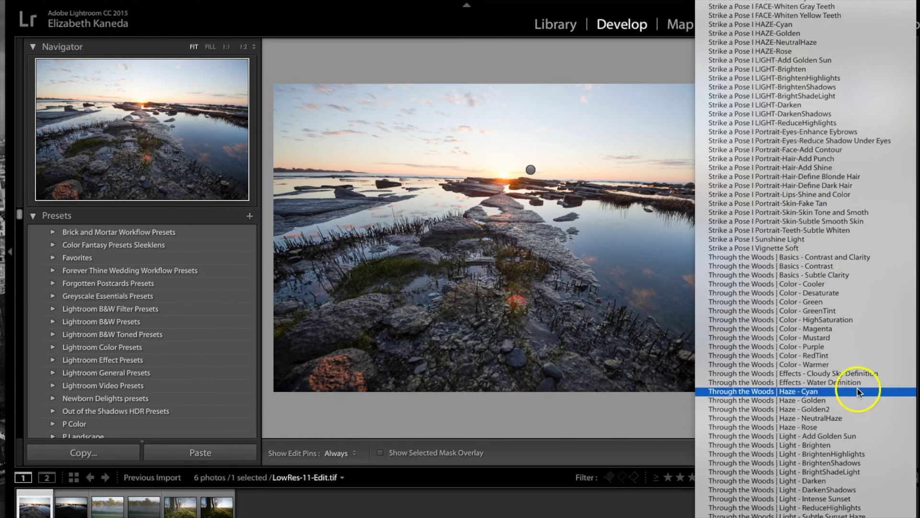
left_click_drag(848, 384, 843, 446)
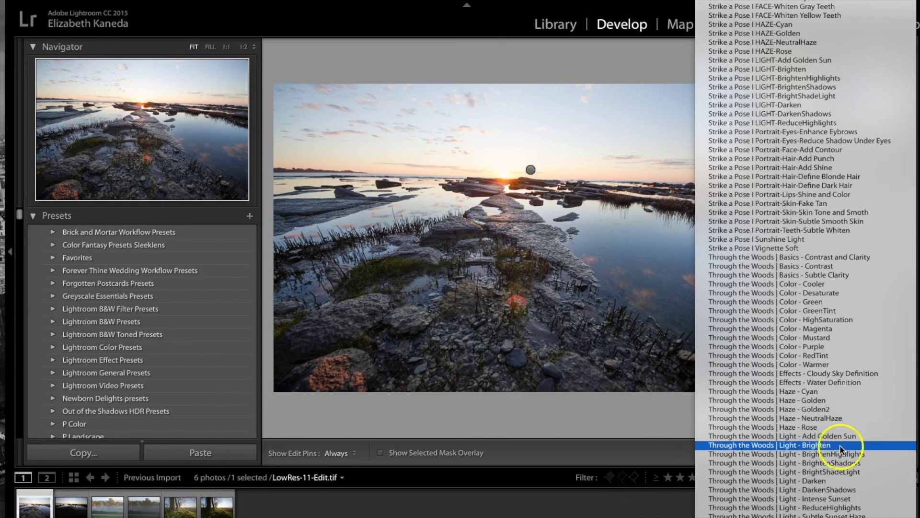
left_click(832, 434)
- Paint the golden sun effect around the sun and over the rocks and reflective water on both sides
mouse_move(501, 179)
left_mouse_down()
mouse_move(517, 155)
mouse_move(489, 185)
mouse_move(478, 158)
mouse_move(524, 190)
mouse_move(465, 143)
mouse_move(535, 178)
mouse_move(461, 160)
mouse_move(556, 174)
mouse_move(470, 157)
mouse_move(561, 202)
mouse_move(485, 182)
mouse_move(478, 196)
mouse_move(487, 207)
mouse_move(578, 215)
mouse_move(545, 184)
mouse_move(574, 190)
left_mouse_up()
left_click_drag(584, 236, 583, 236)
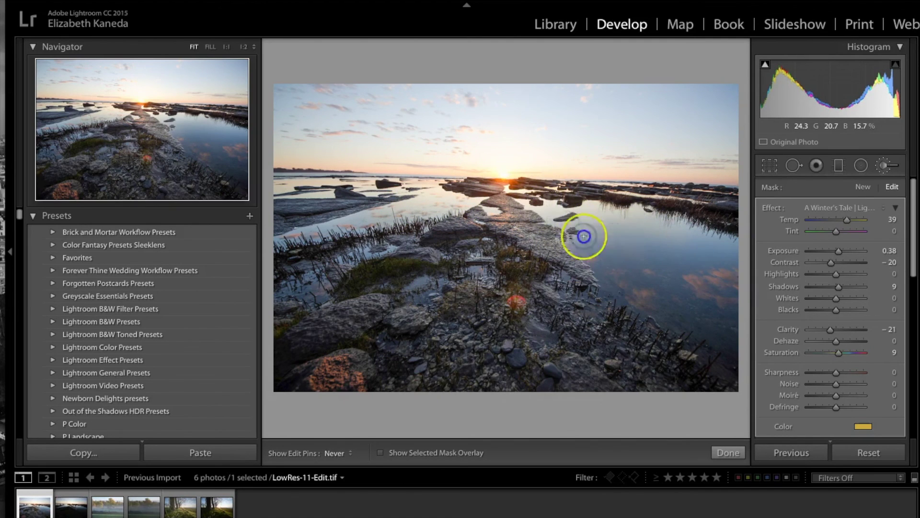
left_click(369, 201)
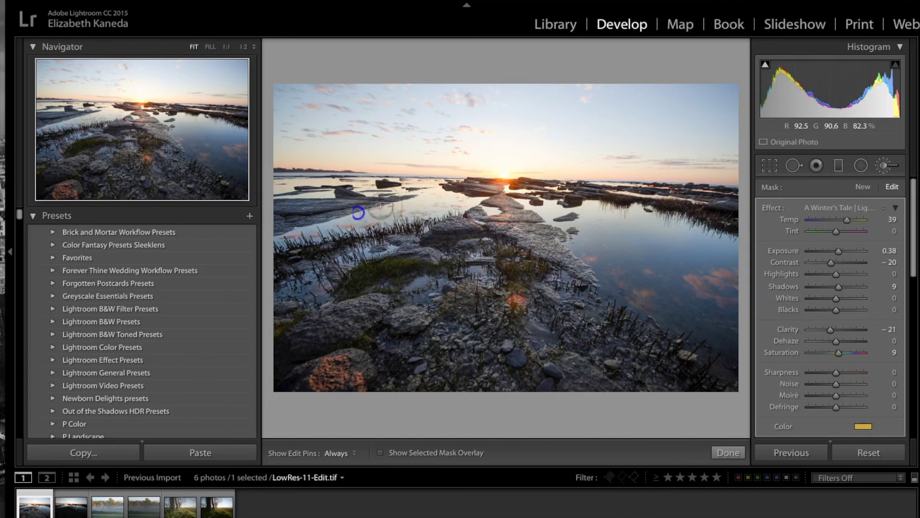
left_click_drag(694, 274, 728, 276)
key("h")
left_click(657, 172)
mouse_move(497, 176)
left_mouse_down()
mouse_move(389, 170)
mouse_move(616, 168)
mouse_move(419, 202)
mouse_move(495, 202)
left_mouse_up()
- Add another brush mask with the same golden sun effect and paint it across the sky along the horizon
left_click(863, 188)
mouse_move(491, 161)
left_mouse_down()
mouse_move(526, 210)
mouse_move(471, 159)
mouse_move(521, 140)
mouse_move(512, 210)
mouse_move(476, 152)
mouse_move(533, 170)
mouse_move(507, 194)
mouse_move(442, 169)
left_mouse_up()
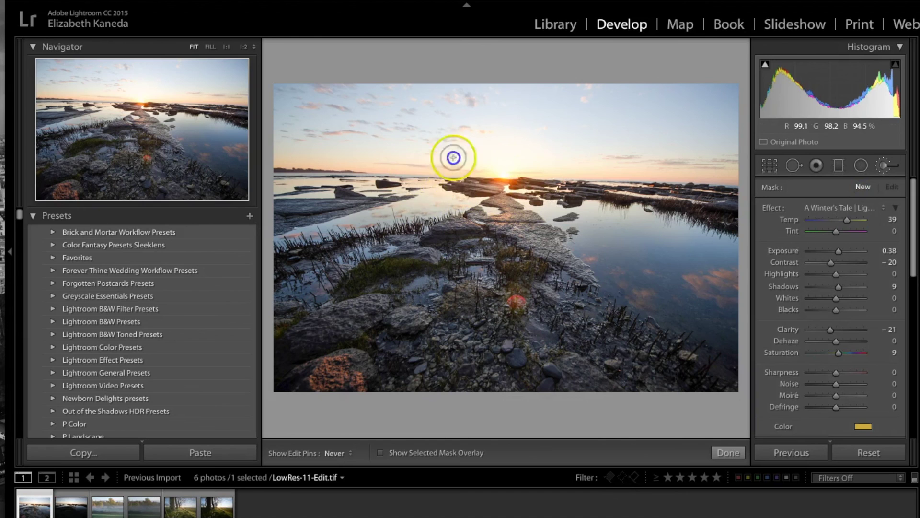
mouse_move(281, 171)
left_mouse_down()
mouse_move(587, 162)
mouse_move(575, 174)
mouse_move(695, 187)
left_mouse_up()
left_click(912, 461)
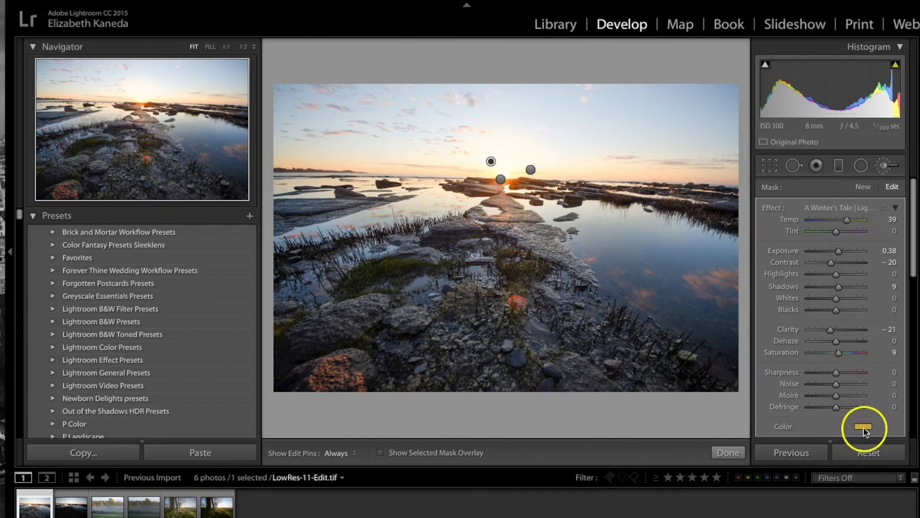
key("h")
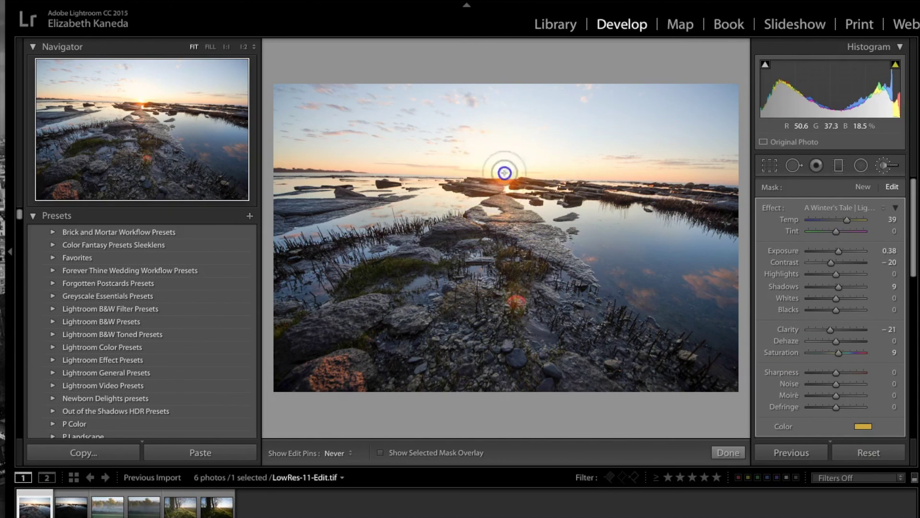
key("h")
- Start a new brush mask with the light blue Through the Woods | Haze - Cyan effect preset
left_click(851, 192)
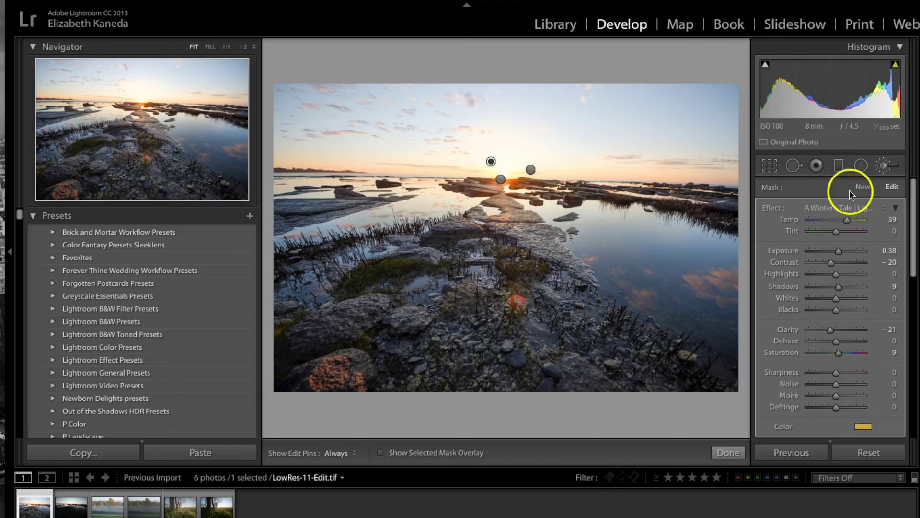
left_click(861, 207)
scroll(863, 208, "down", 15)
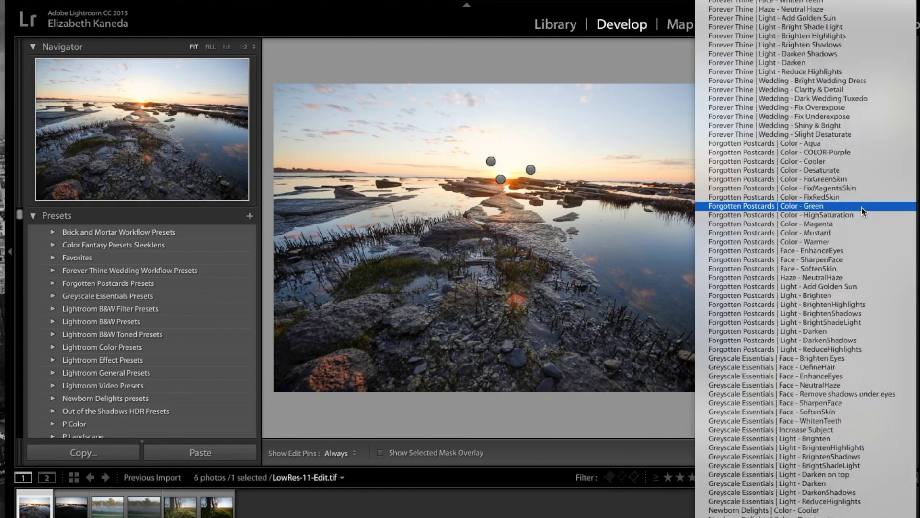
scroll(863, 211, "down", 10)
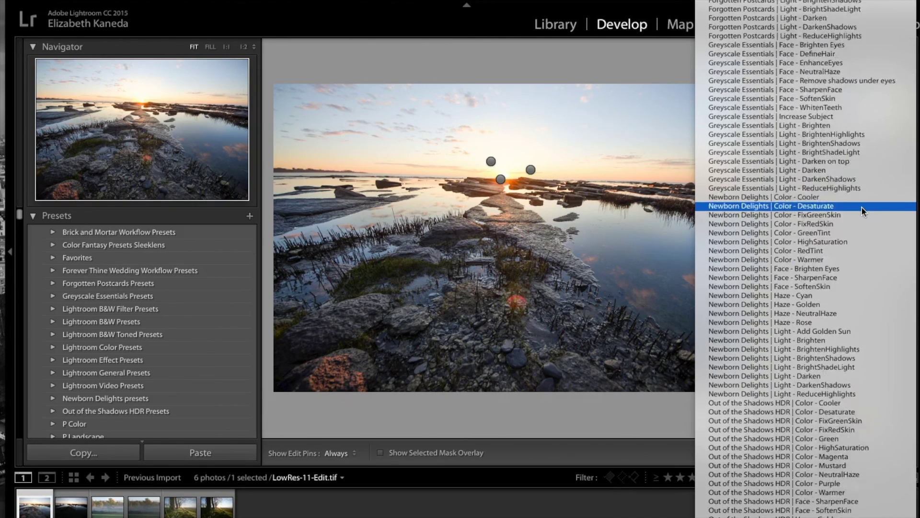
scroll(862, 211, "down", 20)
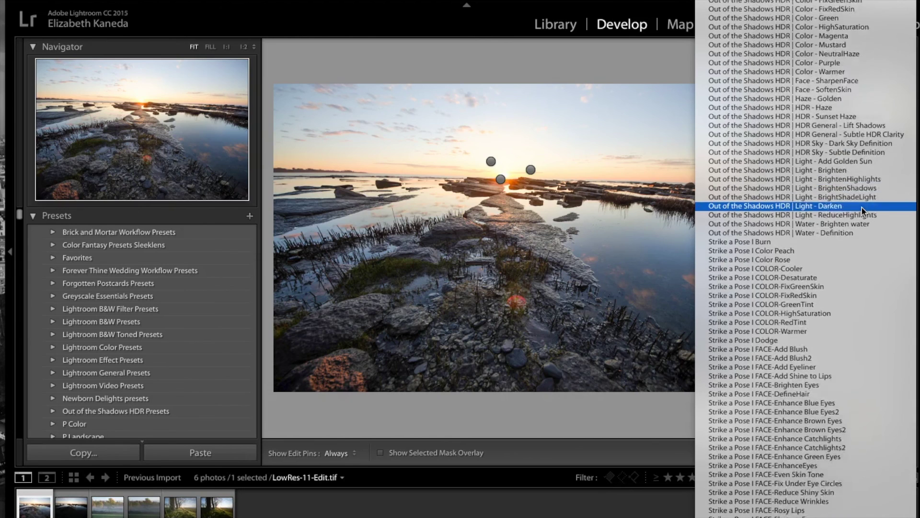
scroll(862, 211, "down", 5)
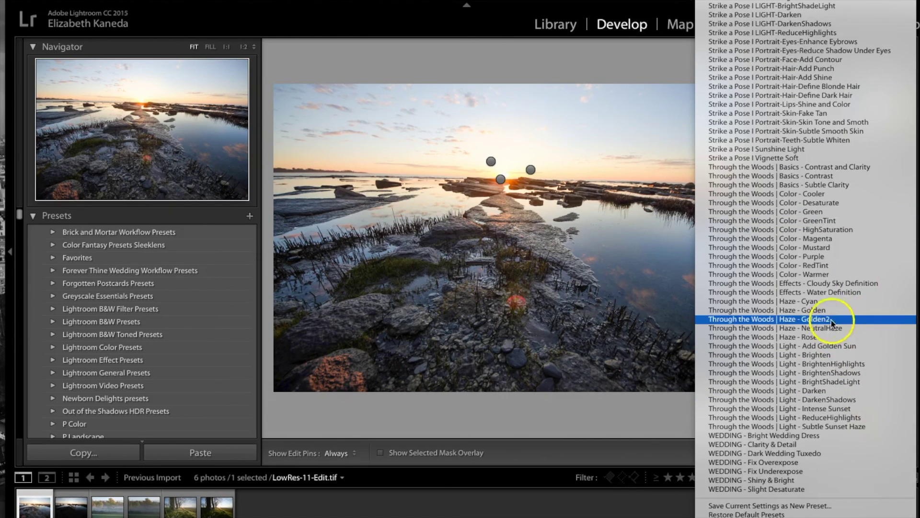
left_click(826, 312)
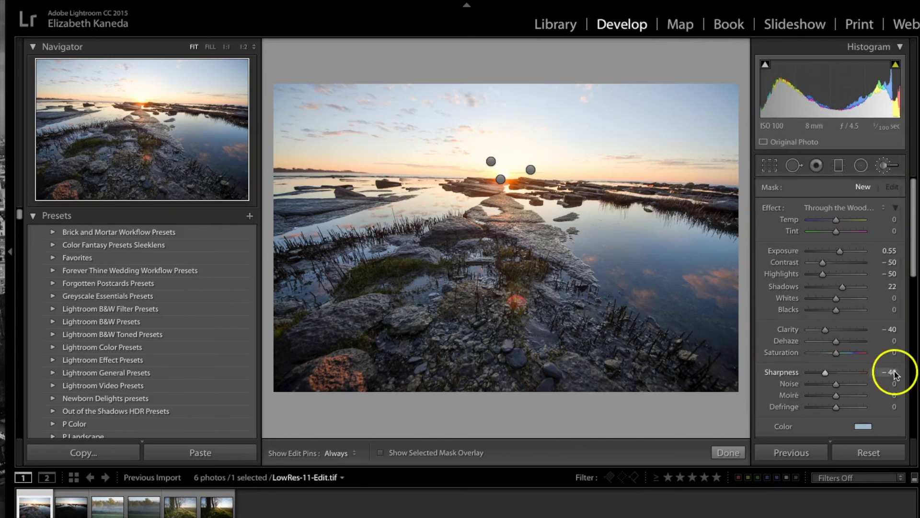
- Set the haze brush's saturation to 26 and exposure to -0.14, and paint over the upper sky and the blue water
left_click_drag(836, 355, 841, 353)
left_click_drag(839, 251, 843, 253)
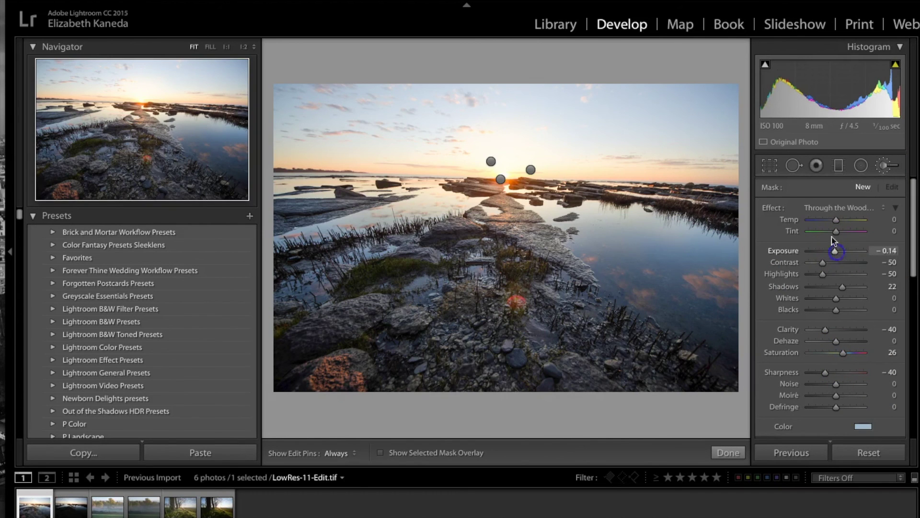
key("h")
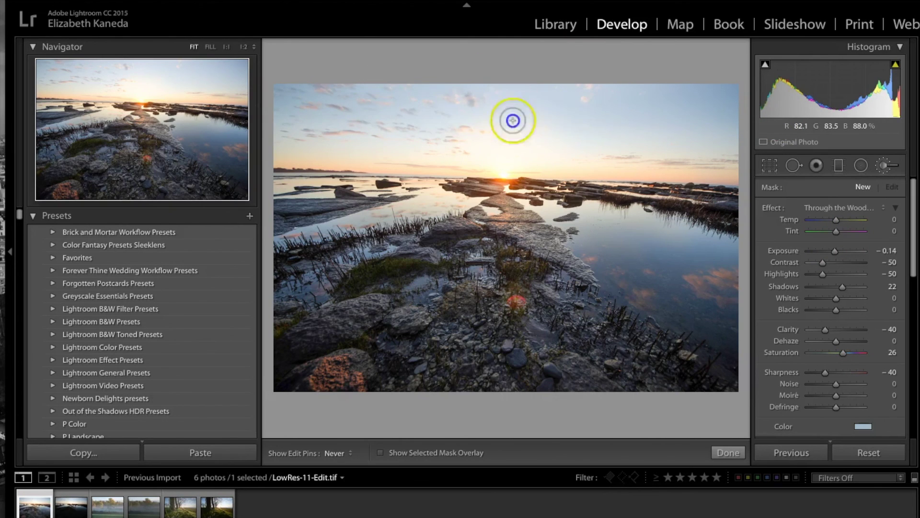
left_click_drag(454, 95, 324, 105)
left_click_drag(636, 261, 740, 305)
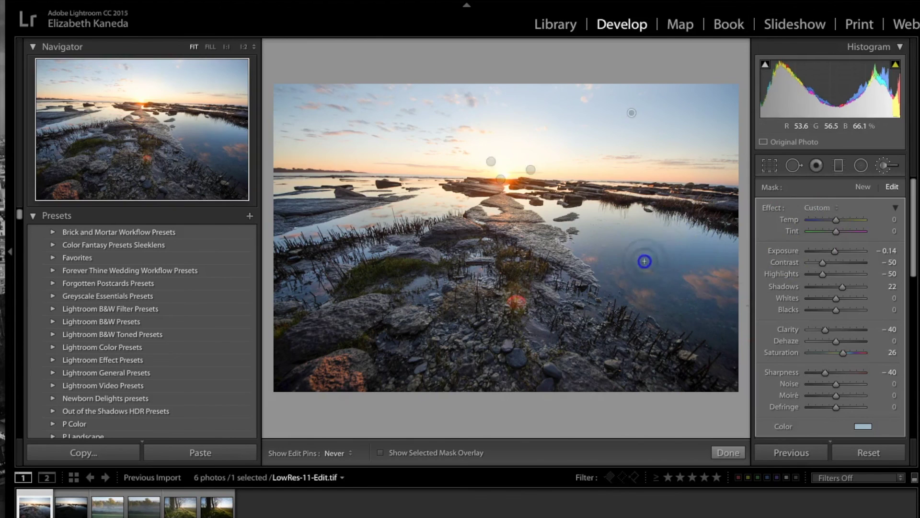
key("h")
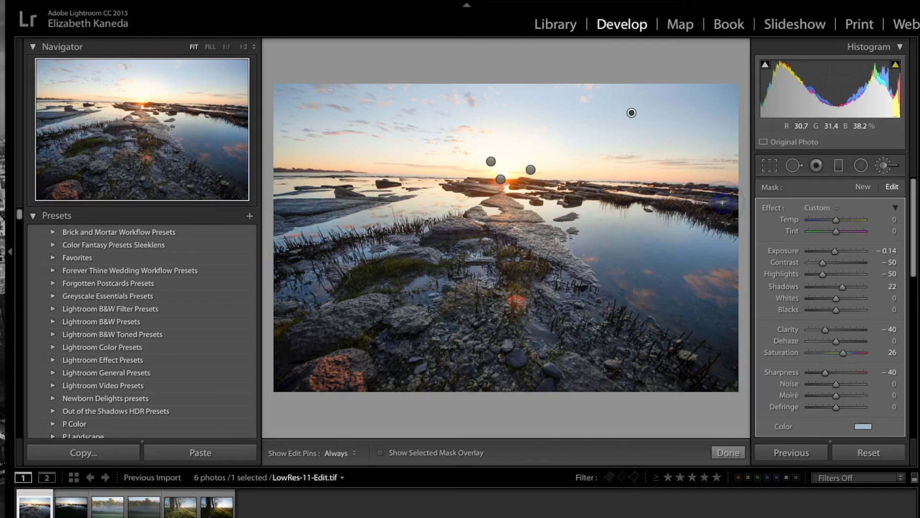
- Start a new brush mask with the Through the Woods | Color - Mustard effect preset
left_click(860, 187)
left_click(815, 208)
scroll(813, 208, "down", 15)
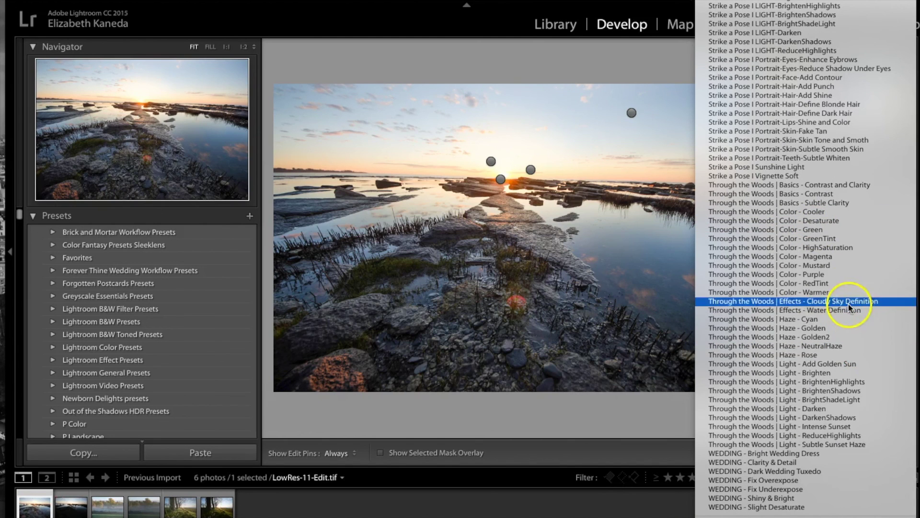
left_click(827, 265)
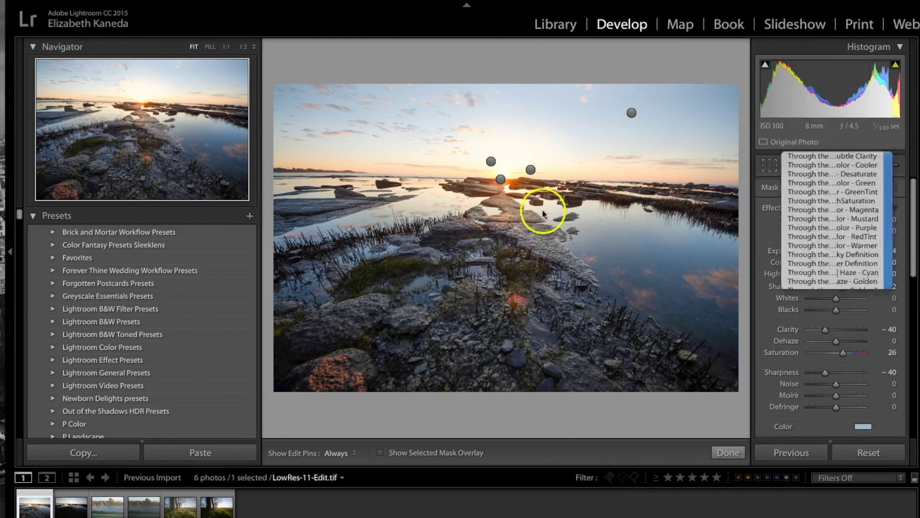
- Paint the mustard colour around the sun, over the central rocks, along the horizon on both sides and across the water
mouse_move(511, 185)
left_mouse_down()
mouse_move(479, 159)
mouse_move(543, 218)
mouse_move(477, 162)
left_mouse_up()
left_click_drag(556, 263, 562, 269)
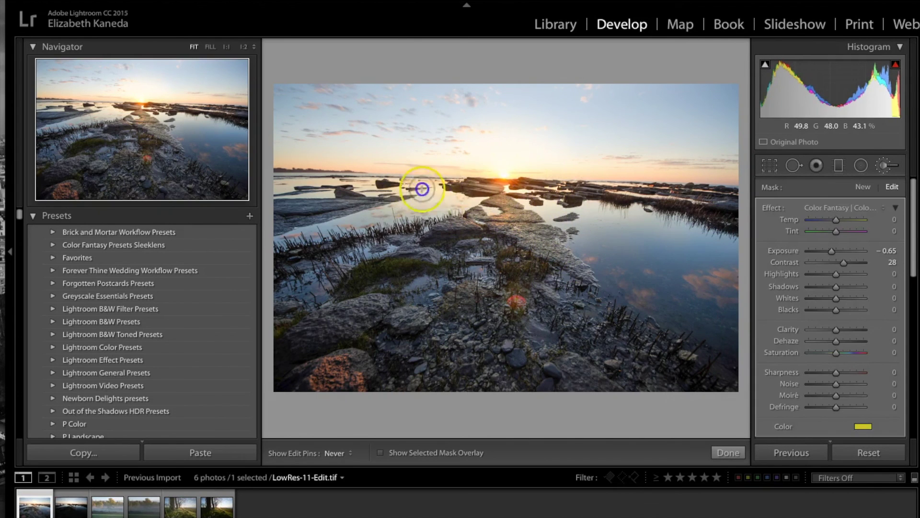
key("h")
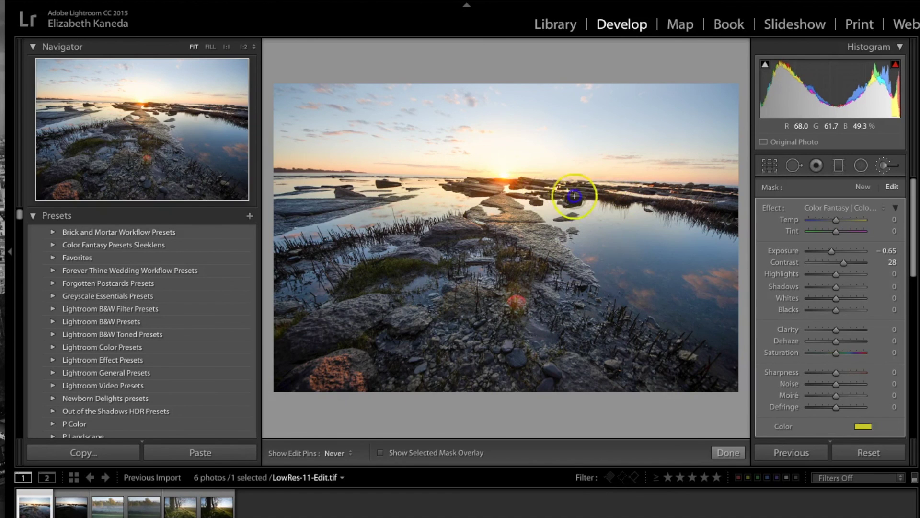
key("h")
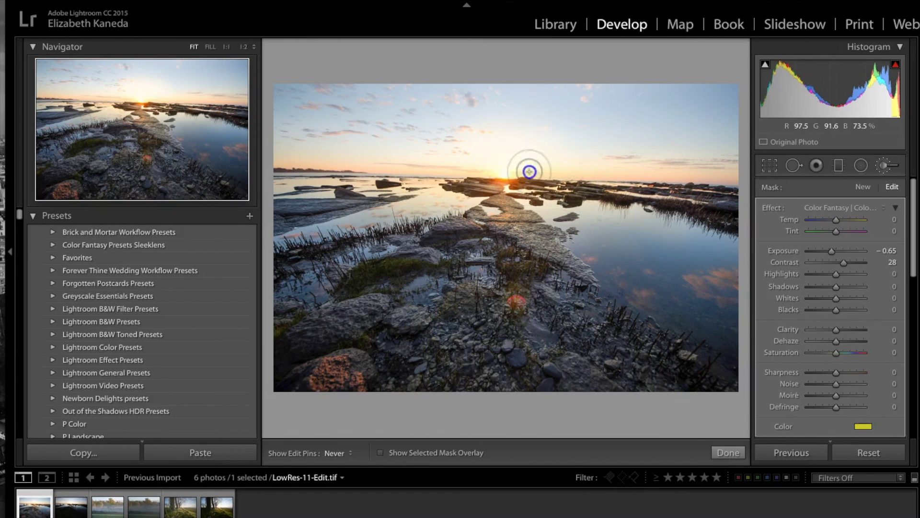
key("h")
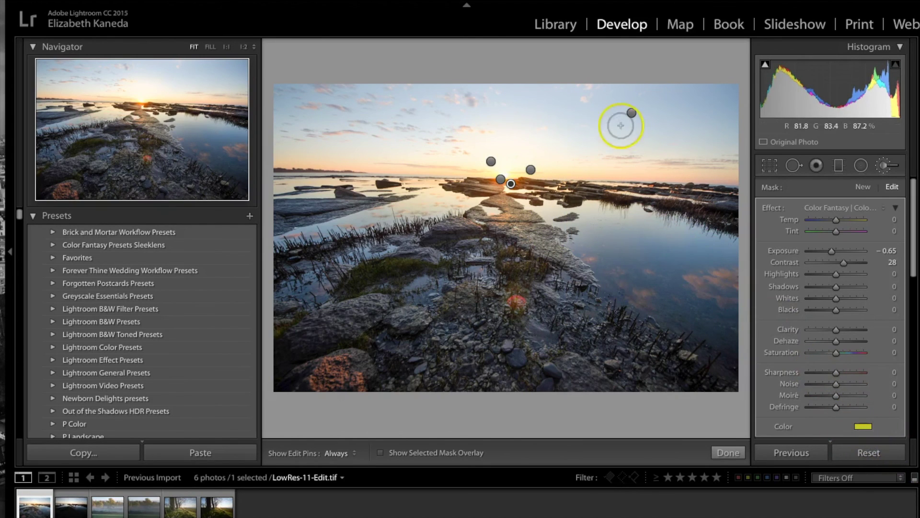
left_click_drag(595, 170, 658, 177)
left_click_drag(403, 172, 320, 172)
left_click(458, 175)
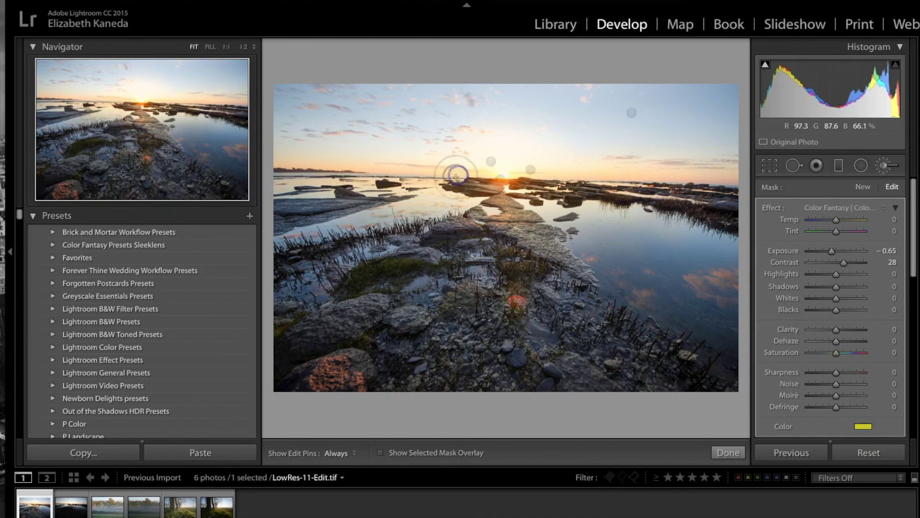
mouse_move(418, 206)
left_mouse_down()
mouse_move(533, 225)
mouse_move(521, 195)
mouse_move(634, 215)
left_mouse_up()
key("h")
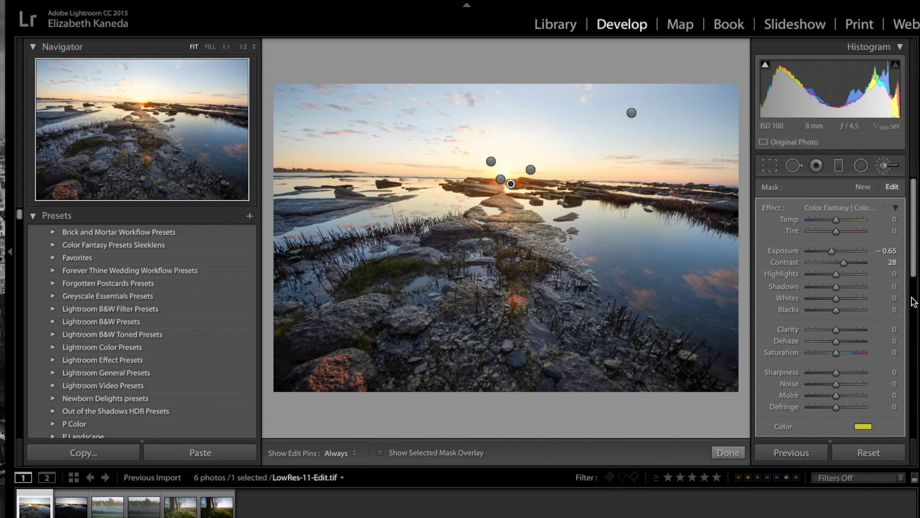
- Start another brush mask with the Through the Woods | Haze - Rose effect preset
left_click(864, 189)
left_click(856, 207)
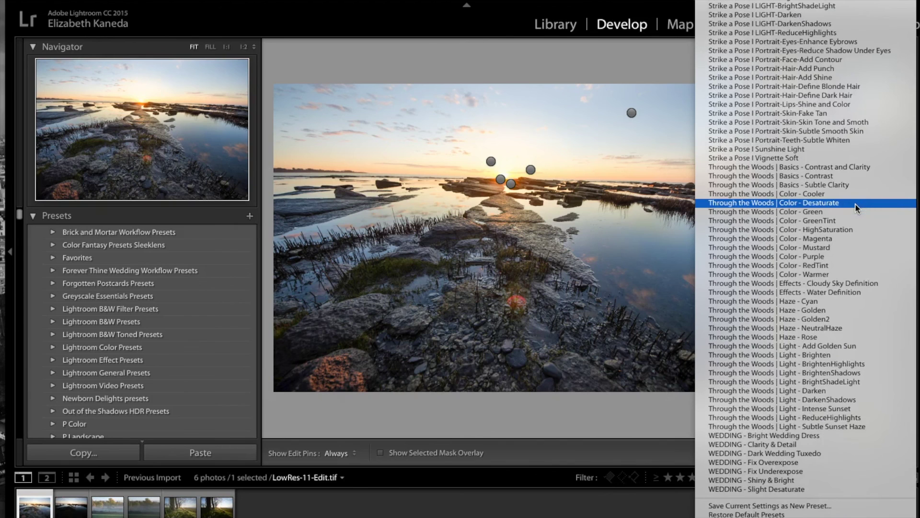
left_click(809, 337)
- Paint the rose haze over the rocks from the left shore and foreground up the central path towards the sun
left_click(529, 229)
mouse_move(548, 249)
left_mouse_down()
mouse_move(512, 235)
mouse_move(450, 226)
mouse_move(409, 248)
left_mouse_up()
left_click_drag(489, 231, 440, 255)
mouse_move(344, 209)
left_mouse_down()
mouse_move(305, 209)
mouse_move(283, 226)
left_mouse_up()
left_click_drag(362, 324, 289, 338)
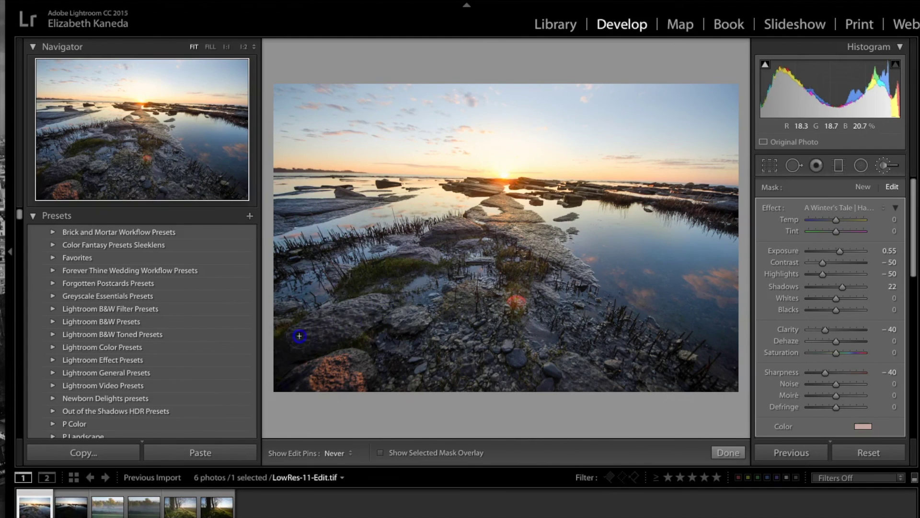
left_click(418, 354)
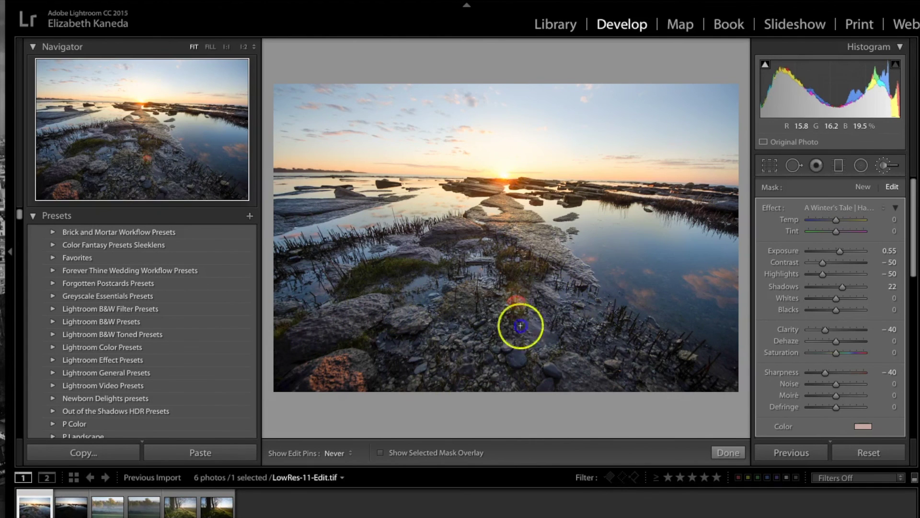
mouse_move(548, 341)
left_mouse_down()
mouse_move(514, 188)
mouse_move(568, 223)
mouse_move(721, 222)
mouse_move(501, 183)
left_mouse_up()
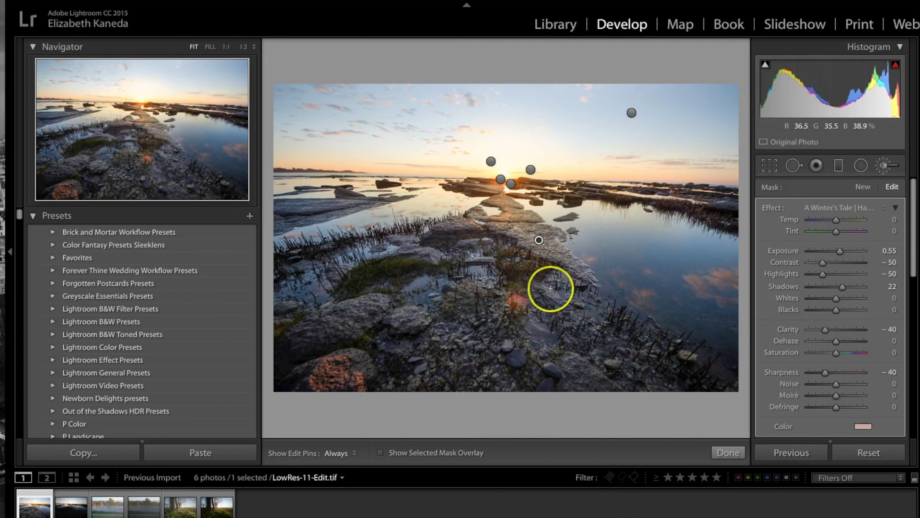
left_click(550, 255)
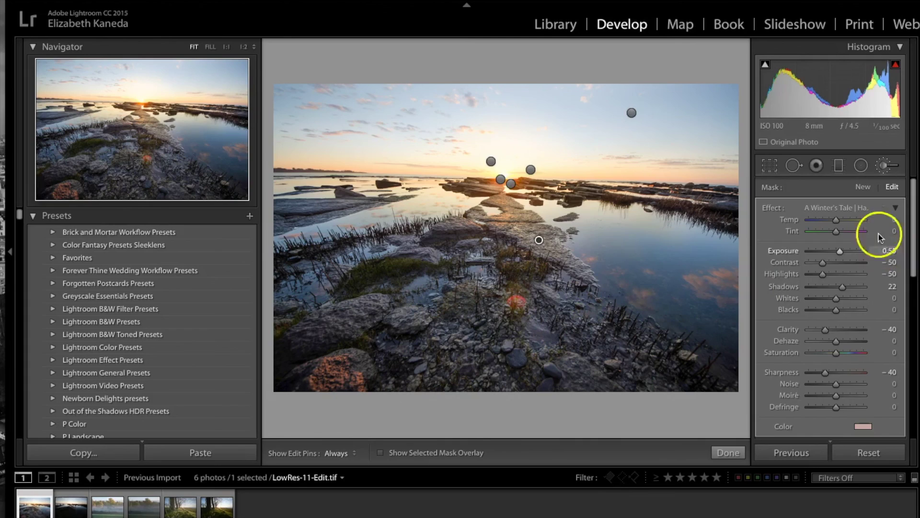
- Start a new brush mask with the Through the Woods | Color - Green effect preset
left_click(839, 207)
scroll(839, 211, "down", 20)
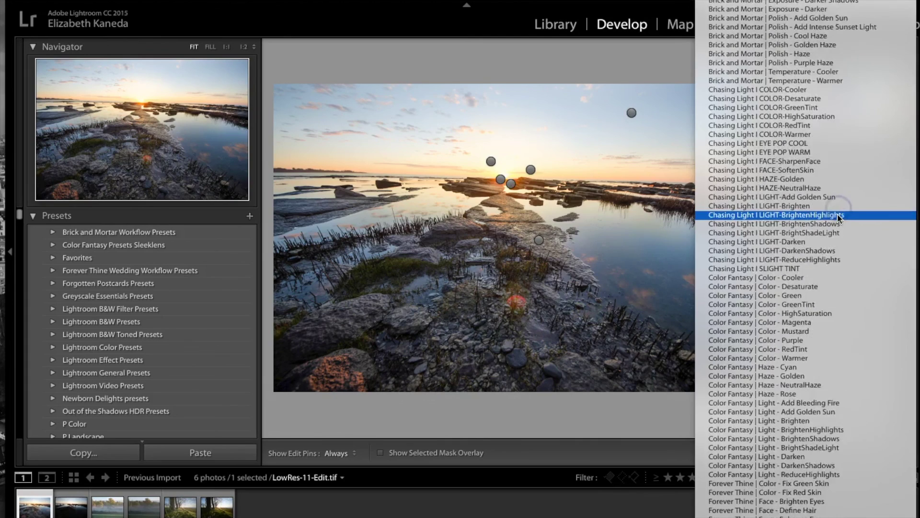
scroll(839, 229, "down", 15)
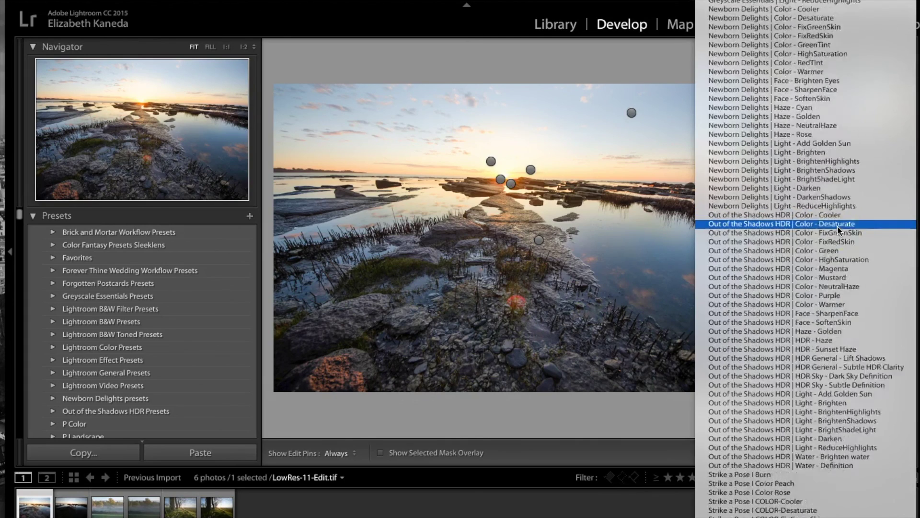
scroll(838, 229, "down", 20)
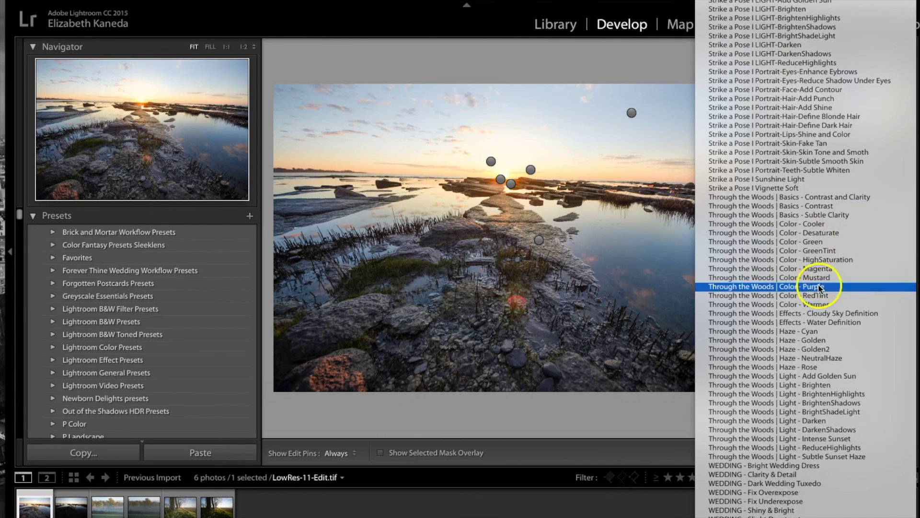
left_click(815, 243)
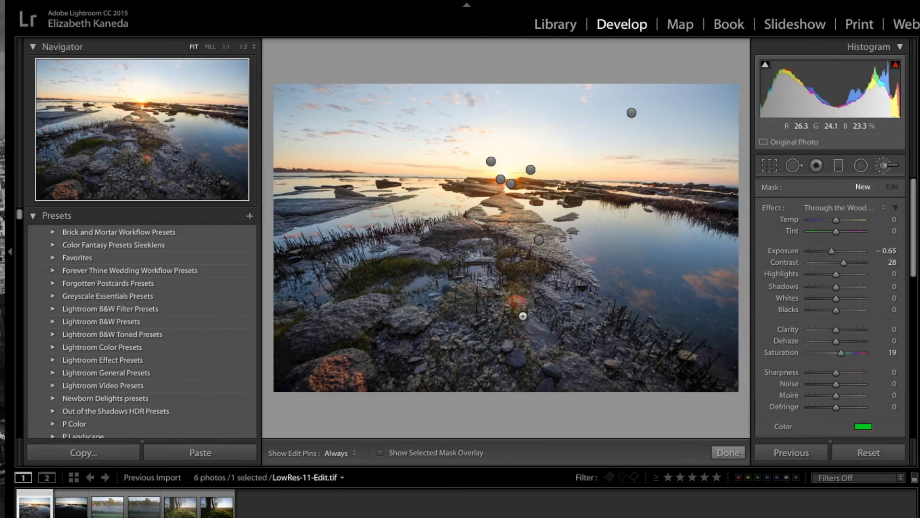
- Paint the green effect over the mossy patches on the left rocks and in the centre of the shore
key("h")
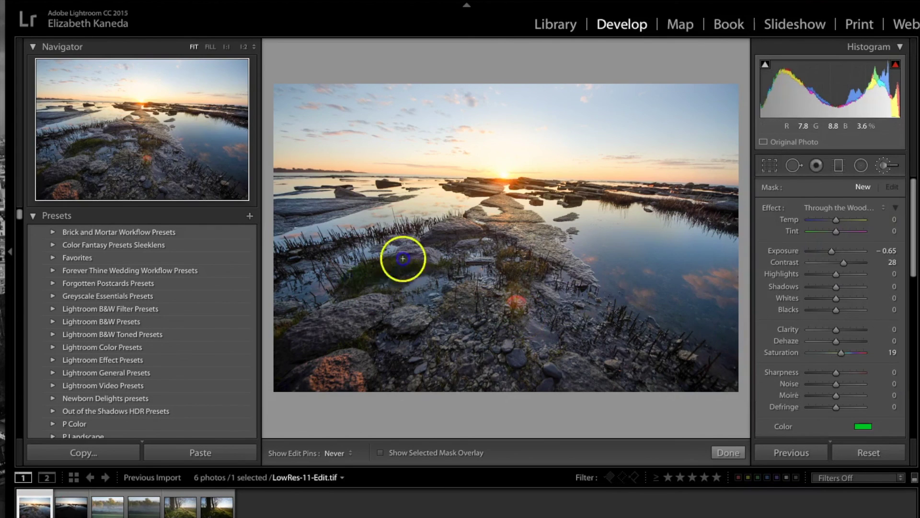
mouse_move(395, 266)
left_mouse_down()
mouse_move(297, 316)
mouse_move(311, 312)
mouse_move(381, 344)
left_mouse_up()
key("h")
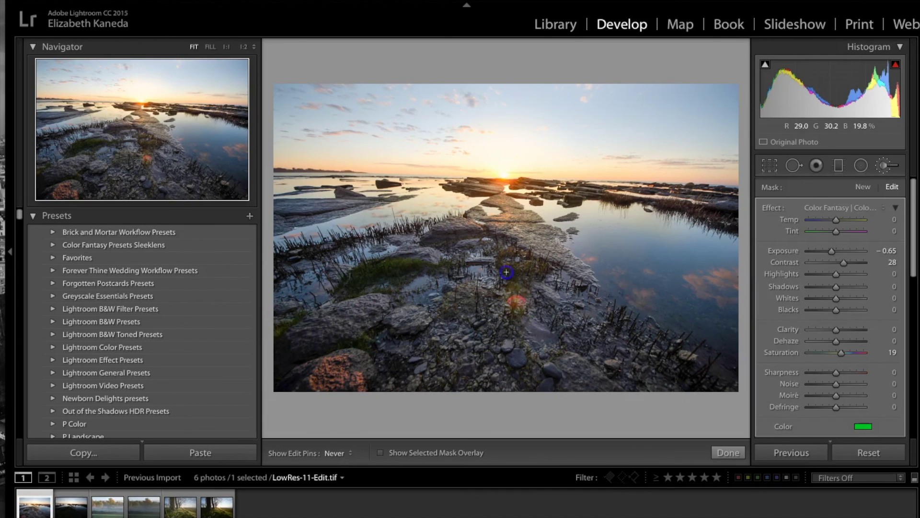
left_click(517, 251)
left_click(704, 221)
key("h")
key("h")
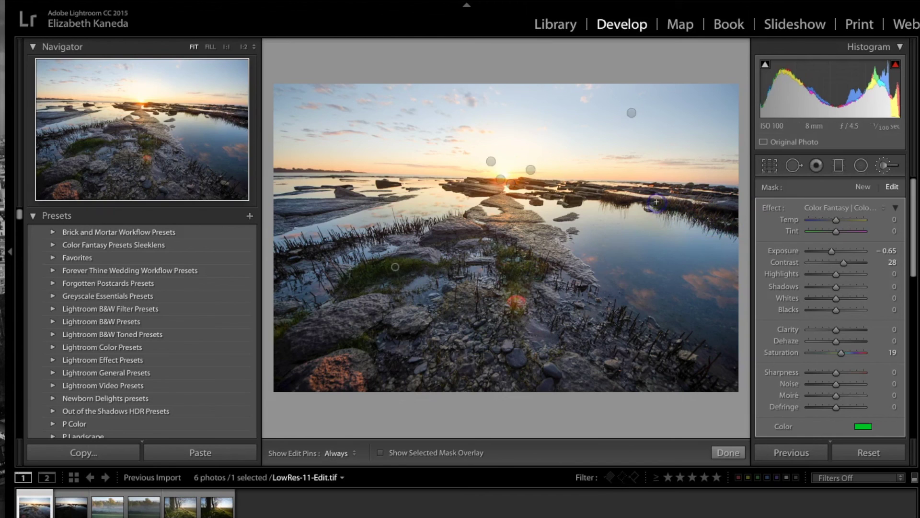
key("ctrl+z")
- Close the Adjustment Brush and compare the seascape before and after, first full size and then side by side
left_click(863, 189)
left_click(883, 165)
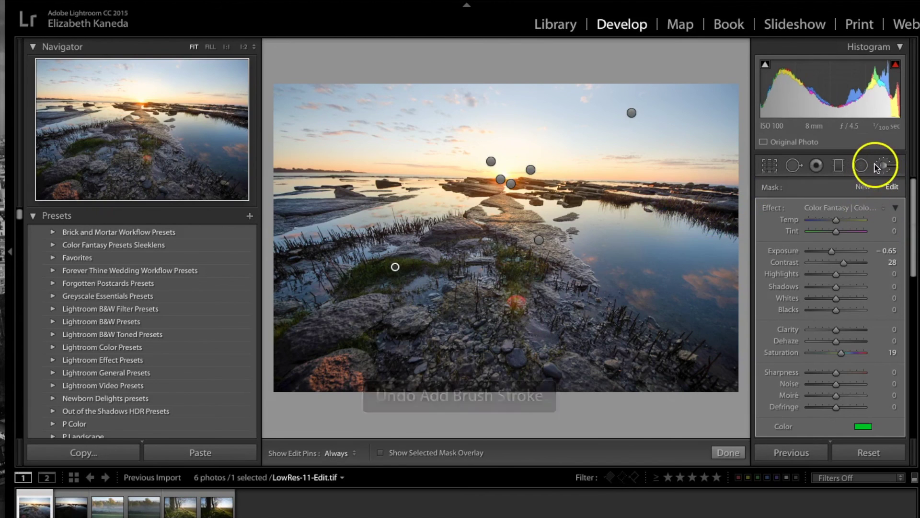
left_click(583, 252)
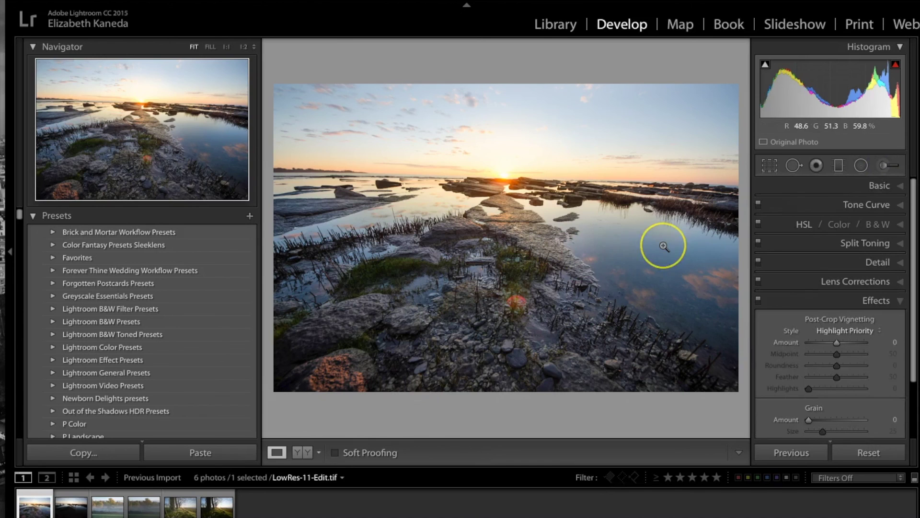
key("backslash")
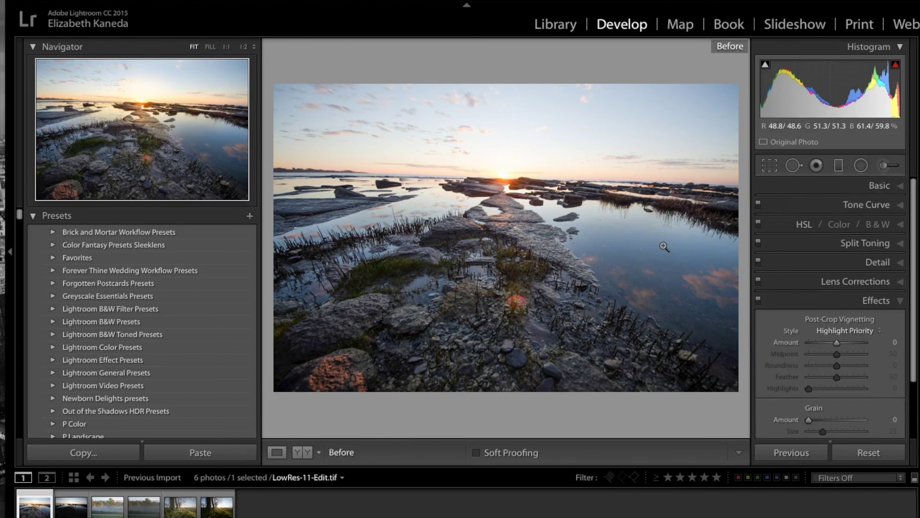
left_click(298, 453)
left_click(491, 316)
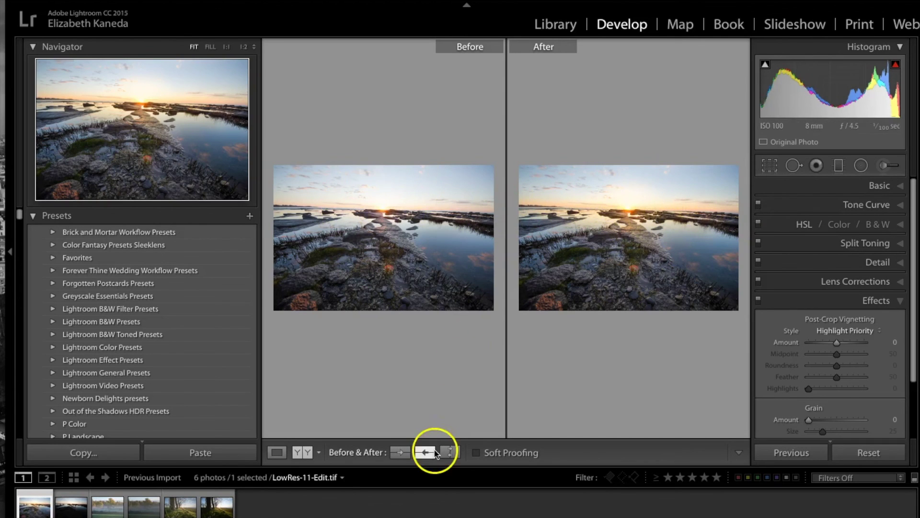
- Compare the misty tree photo LowRes-22-Edit.tif with its original LowRes-22.jpg in single-photo view, and return to the edited version
left_click(117, 508)
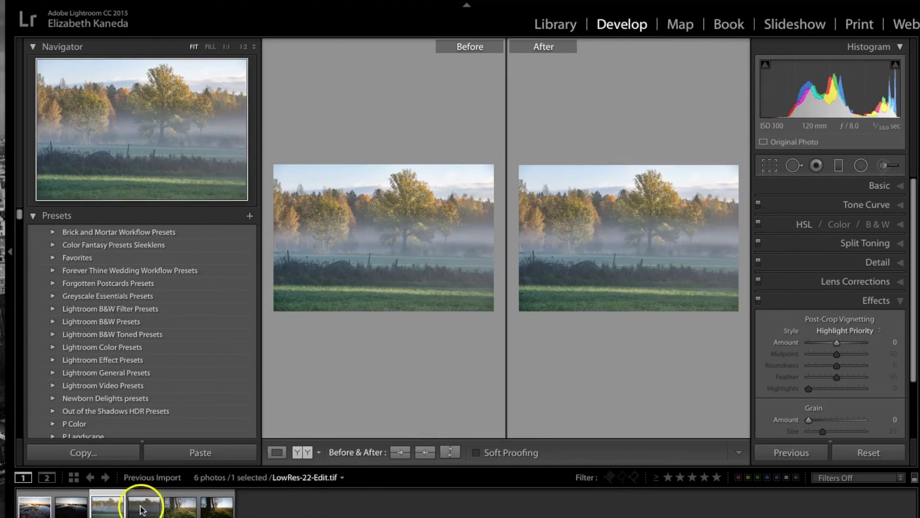
left_click(143, 506)
left_click(276, 452)
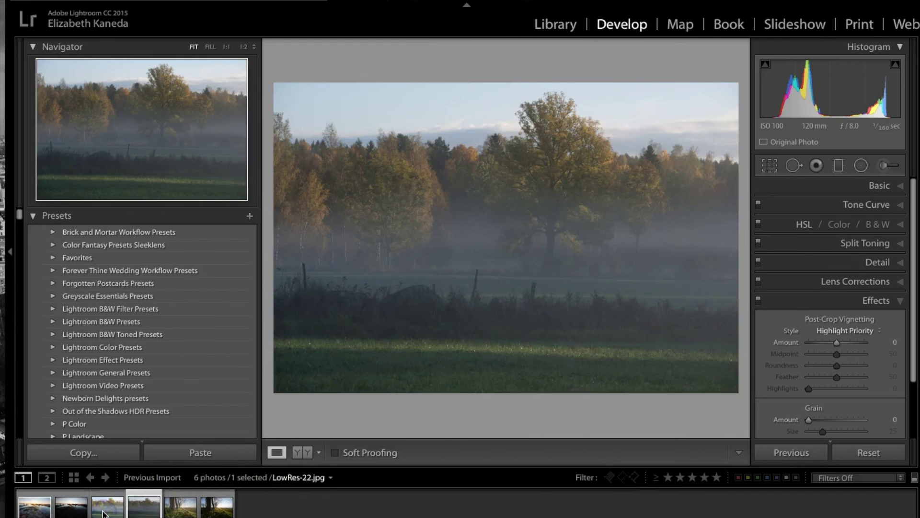
left_click(117, 512)
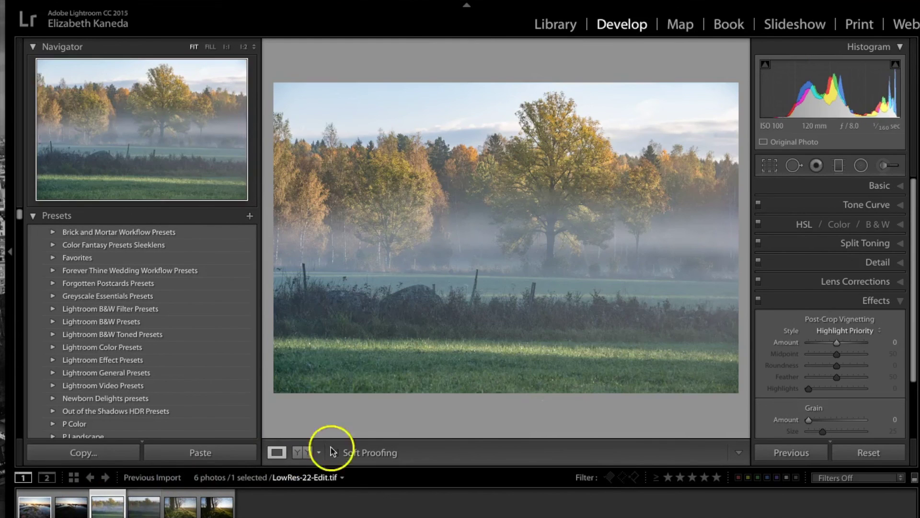
- Activate the Adjustment Brush on the misty tree photo with the Through the Woods | Color - Green effect preset
left_click(887, 167)
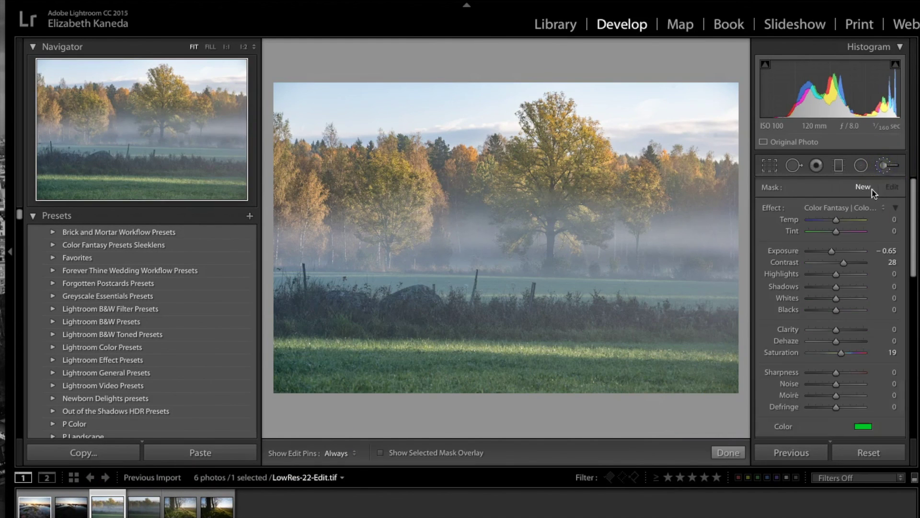
left_click(858, 206)
scroll(860, 207, "down", 10)
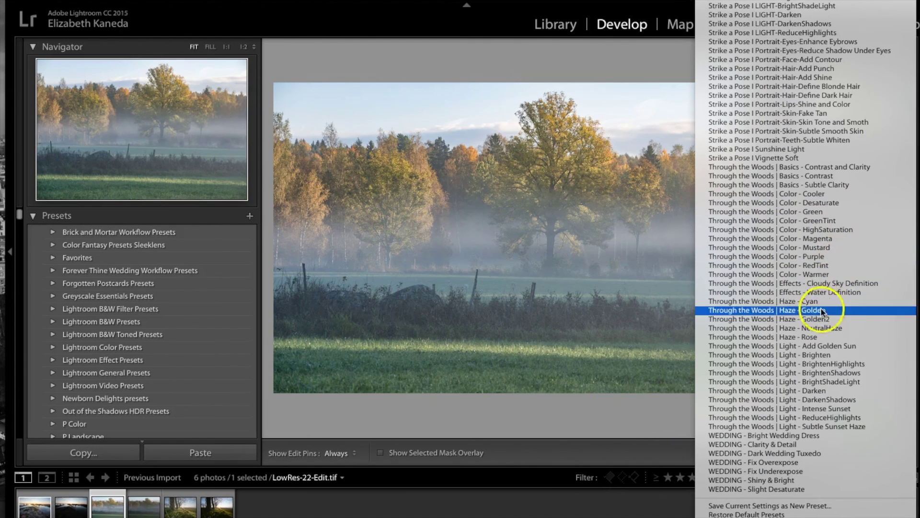
left_click(813, 212)
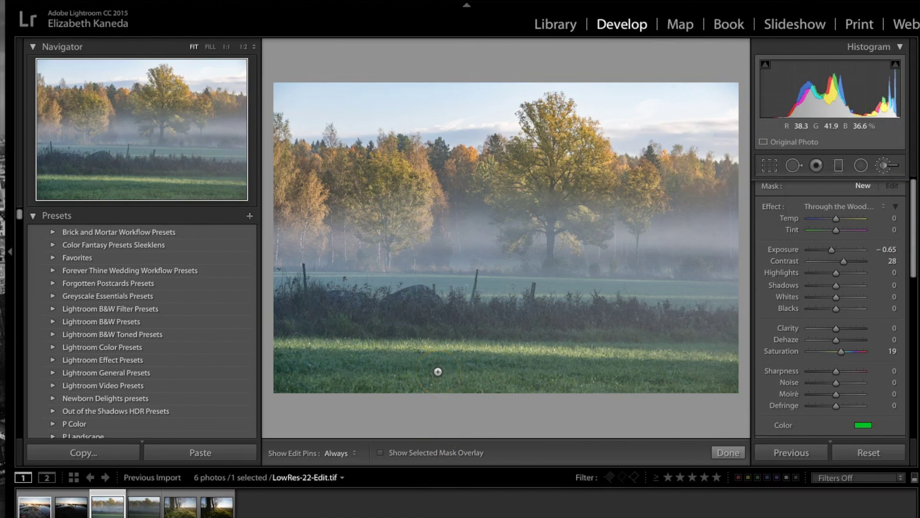
- Paint the green effect across the foreground grass and up over the bushes and the field behind them
key("h")
mouse_move(439, 372)
left_mouse_down()
mouse_move(421, 366)
mouse_move(736, 360)
mouse_move(578, 373)
left_mouse_up()
mouse_move(504, 352)
left_mouse_down()
mouse_move(569, 316)
mouse_move(531, 299)
mouse_move(366, 289)
mouse_move(578, 278)
mouse_move(553, 300)
mouse_move(501, 286)
left_mouse_up()
mouse_move(721, 367)
left_mouse_down()
mouse_move(445, 372)
mouse_move(182, 350)
left_mouse_up()
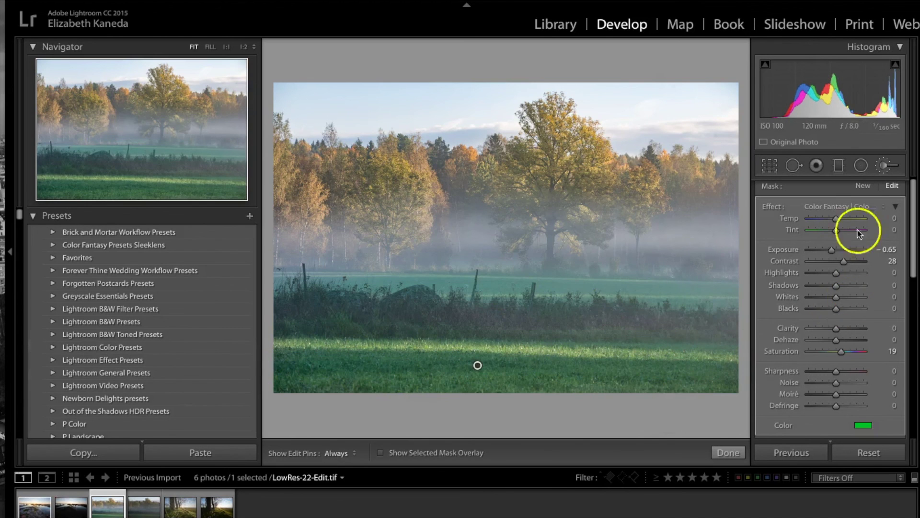
- Set up a separate brush mask with the Color Fantasy | Color - Mustard effect preset
left_click(858, 207)
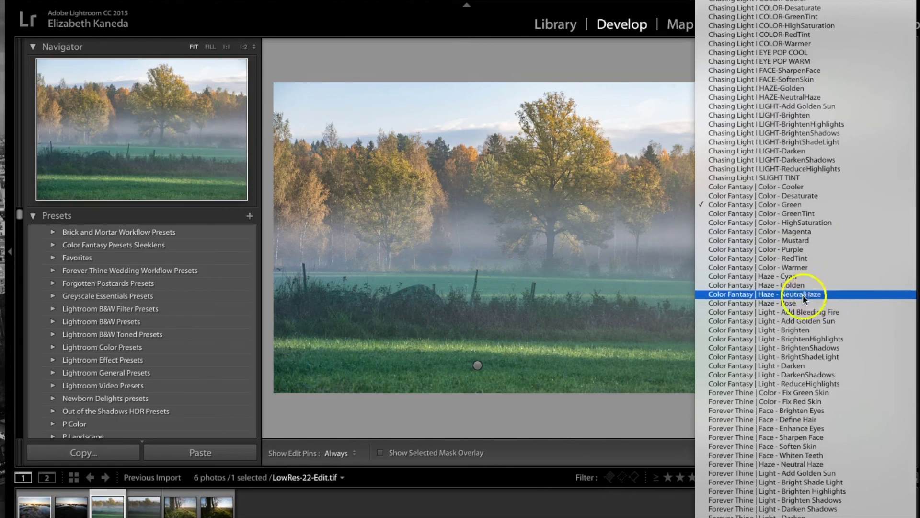
left_click_drag(817, 330, 822, 269)
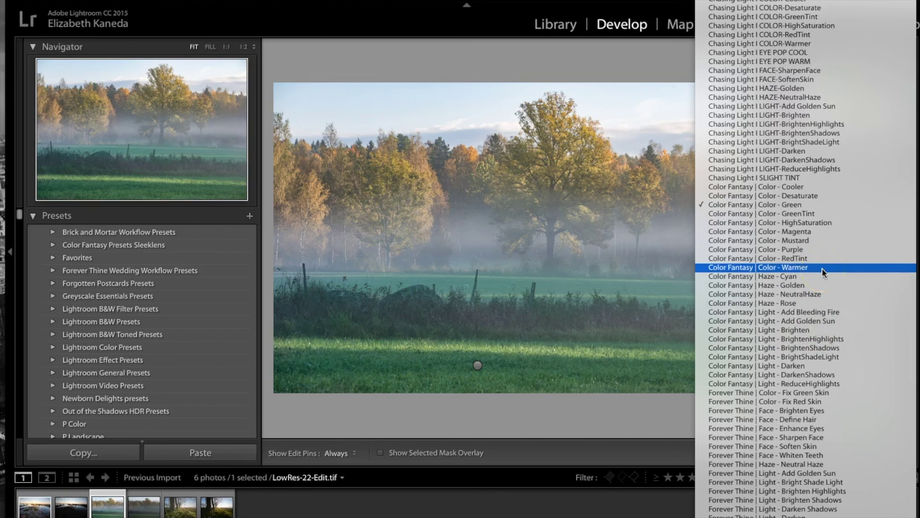
left_click_drag(822, 269, 787, 234)
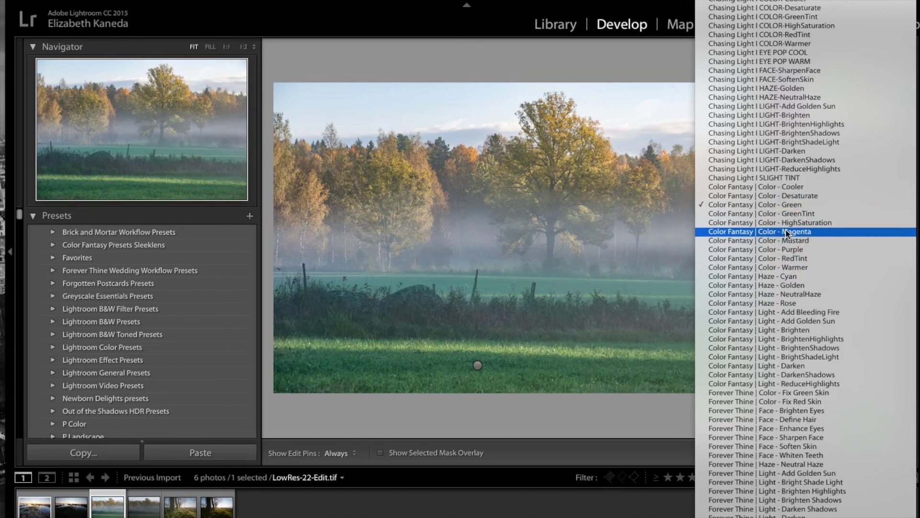
left_click_drag(792, 241, 795, 238)
- Paint the mustard colour over the foliage of the large tree and the autumn trees on both sides of it
left_click_drag(542, 167, 501, 191)
mouse_move(588, 203)
left_mouse_down()
mouse_move(653, 212)
mouse_move(693, 182)
mouse_move(648, 192)
left_mouse_up()
mouse_move(408, 191)
left_mouse_down()
mouse_move(387, 234)
mouse_move(409, 225)
left_mouse_up()
mouse_move(302, 187)
left_mouse_down()
mouse_move(312, 207)
mouse_move(342, 177)
left_mouse_up()
mouse_move(481, 187)
left_mouse_down()
mouse_move(540, 164)
mouse_move(612, 179)
mouse_move(673, 219)
left_mouse_up()
key("h")
- Create a new brush mask with the Color Fantasy | Color - Magenta effect preset
left_click(860, 198)
left_click(861, 187)
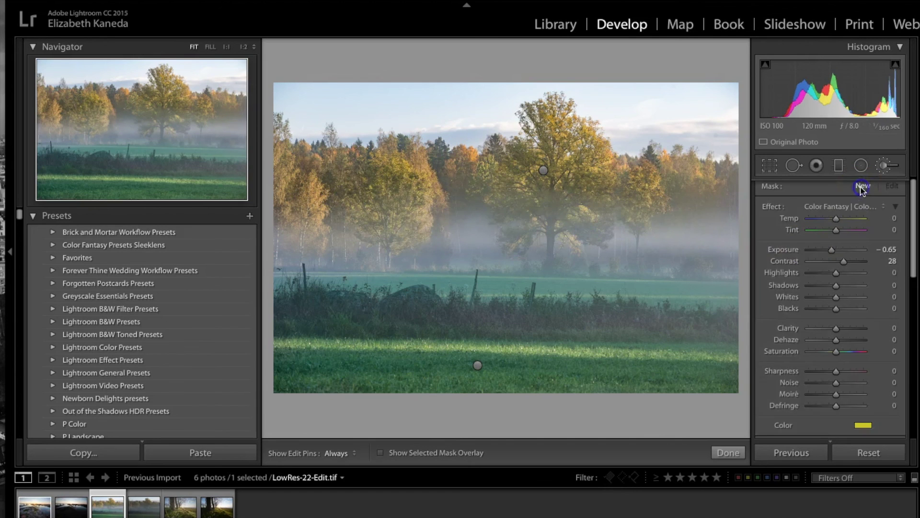
left_click(847, 208)
scroll(847, 209, "down", 1)
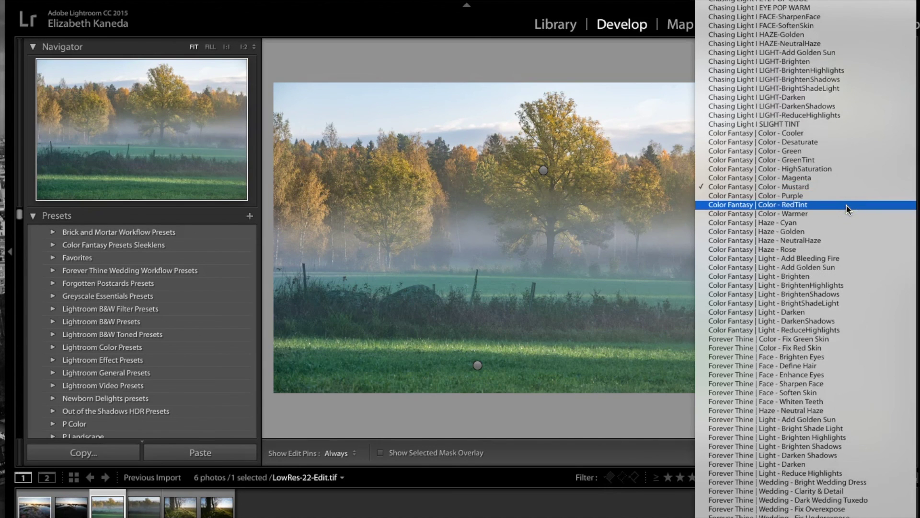
left_click(801, 178)
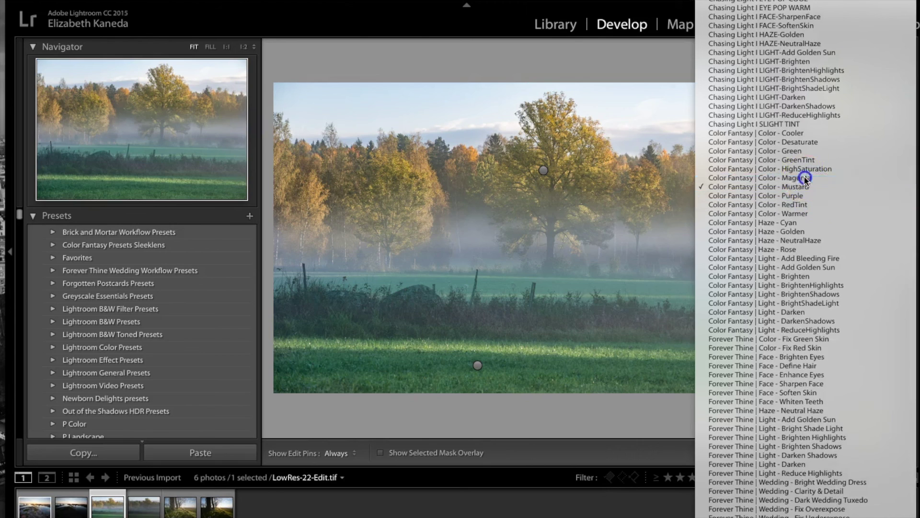
left_click(876, 454)
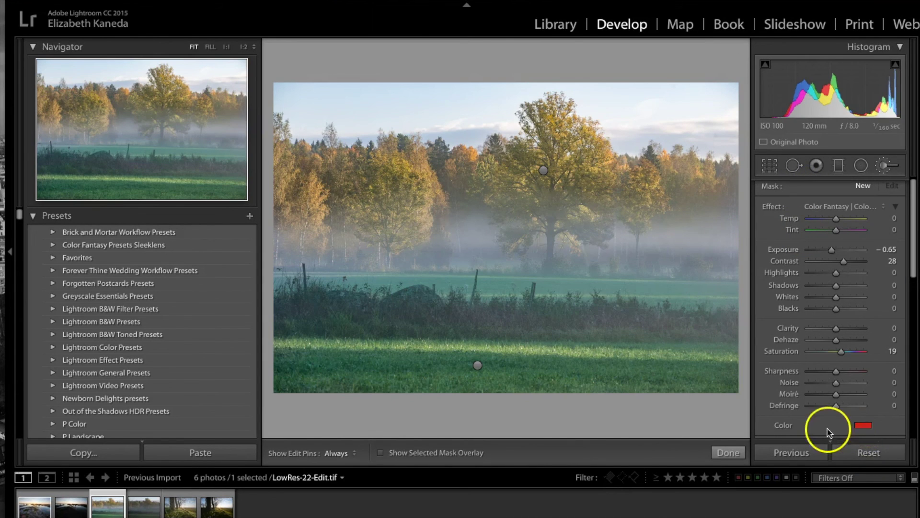
- Soften the brush tint to a red of hue 0 and about 75% saturation, and set the effect's Saturation to 0
left_click(863, 426)
left_click(829, 425)
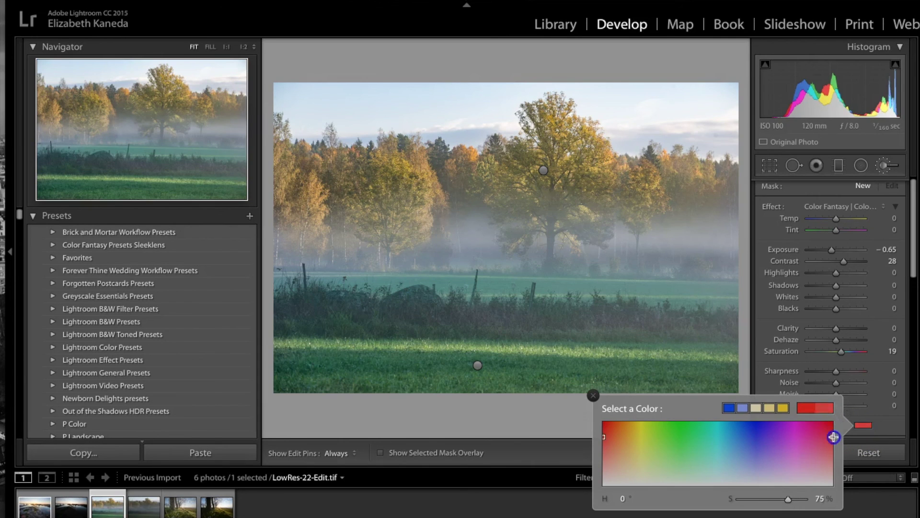
left_click(593, 395)
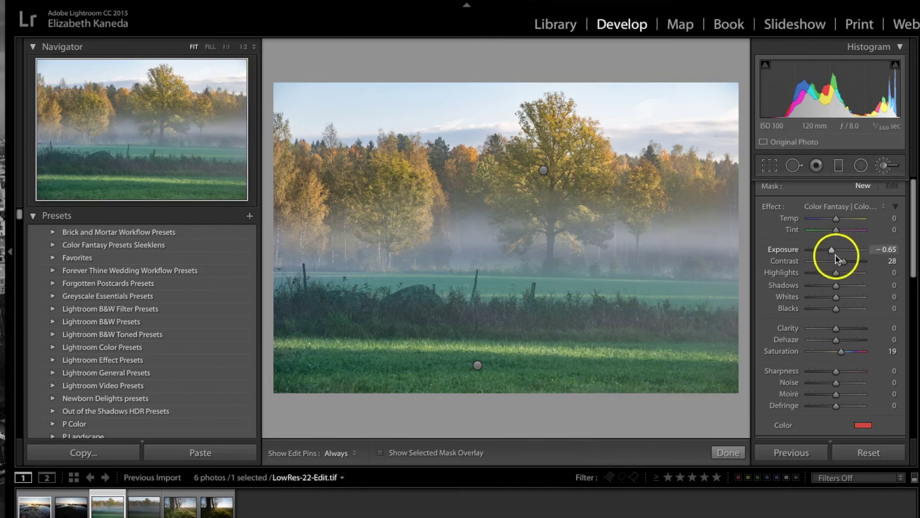
left_click_drag(842, 351, 839, 351)
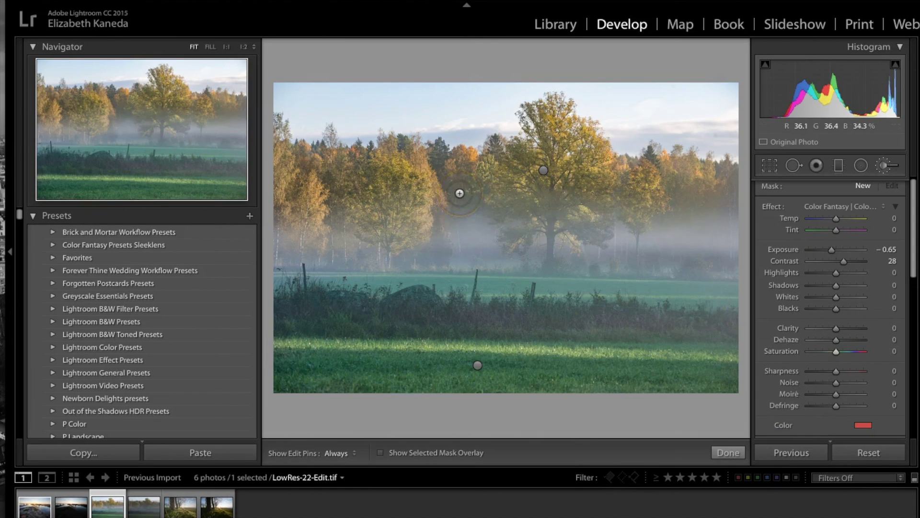
- Paint the red tint over the orange trees just left of the large tree and the autumn trees at the photo's left
mouse_move(466, 164)
left_mouse_down()
mouse_move(459, 185)
mouse_move(475, 155)
mouse_move(462, 175)
mouse_move(422, 161)
left_mouse_up()
left_click_drag(438, 227, 434, 189)
left_click_drag(325, 191, 314, 180)
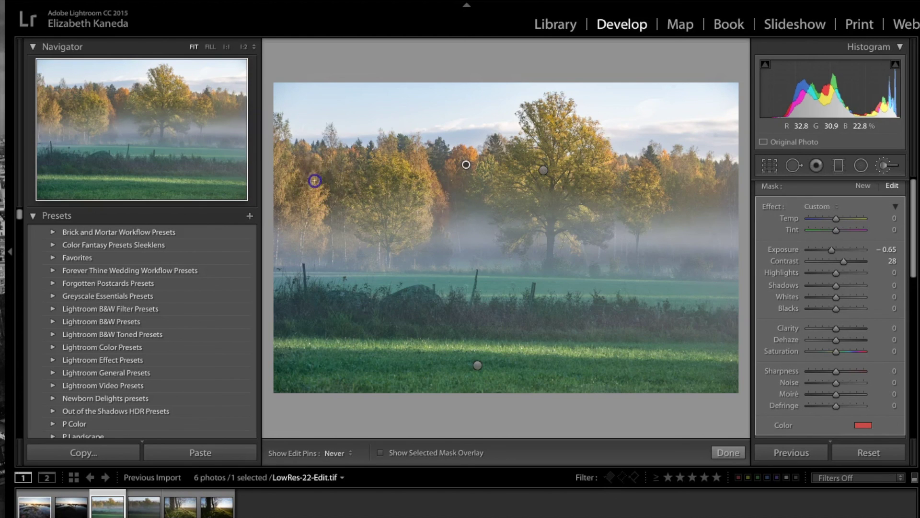
left_click(334, 198)
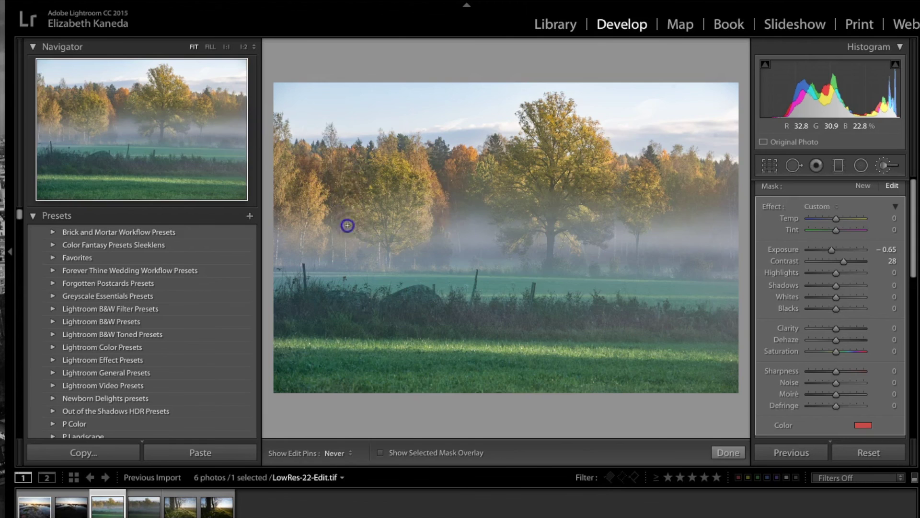
- Extend the red tint over the autumn trees on the photo's right side and the foliage of the large tree
key("h")
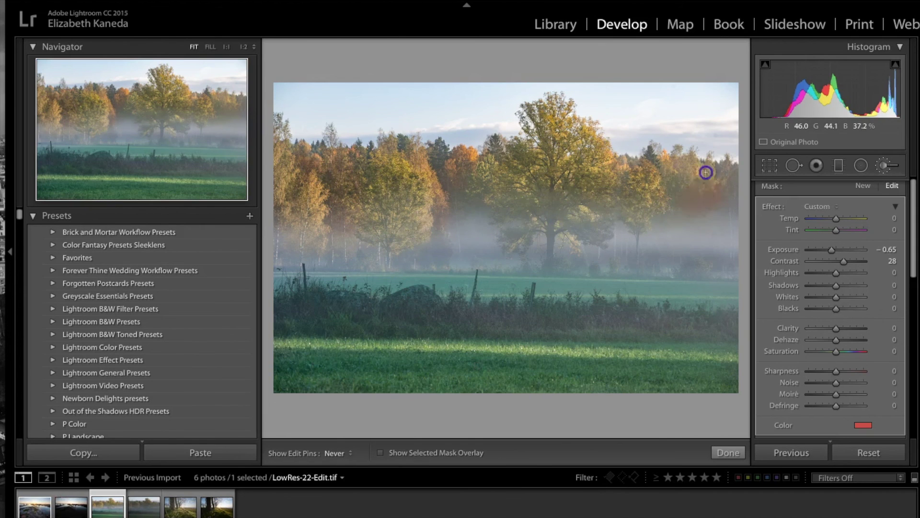
key("h")
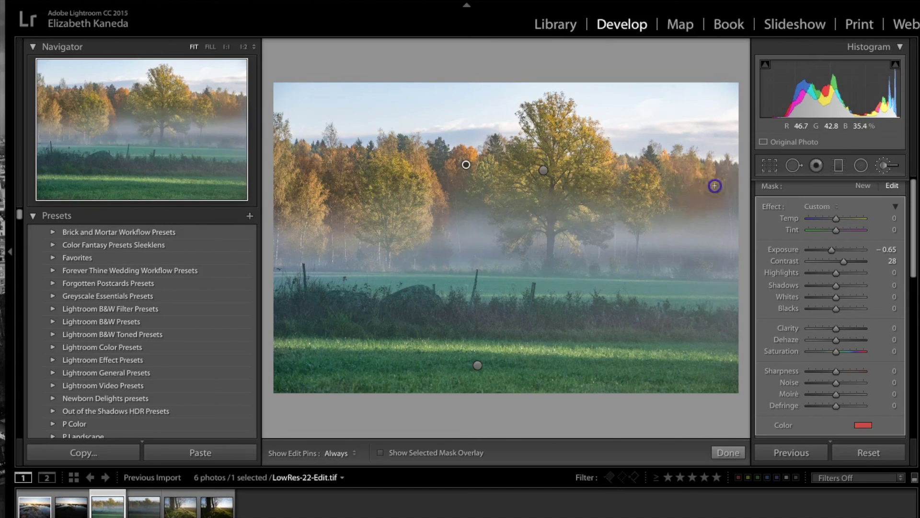
left_click(653, 195)
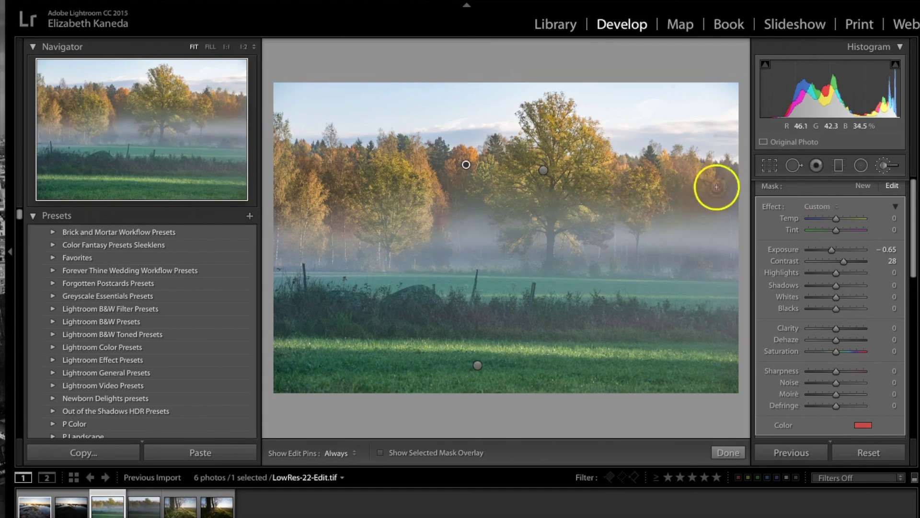
left_click(865, 187)
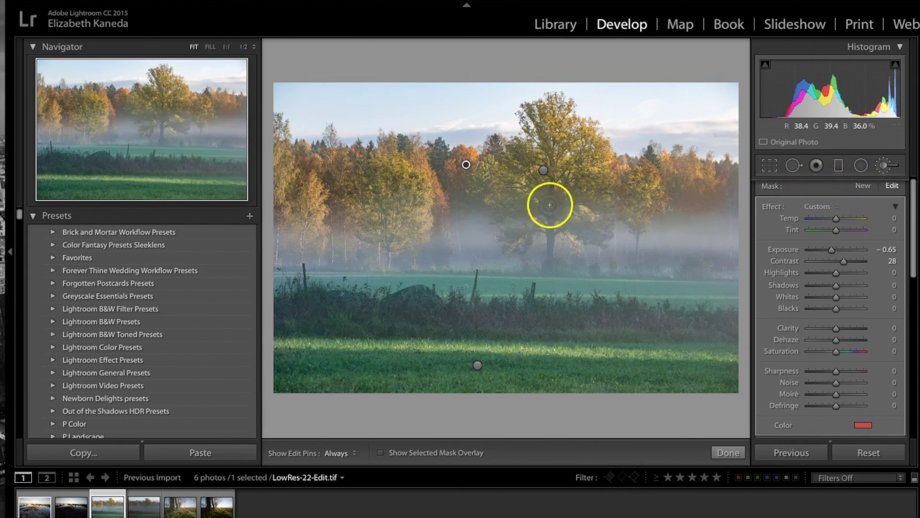
left_click(567, 196)
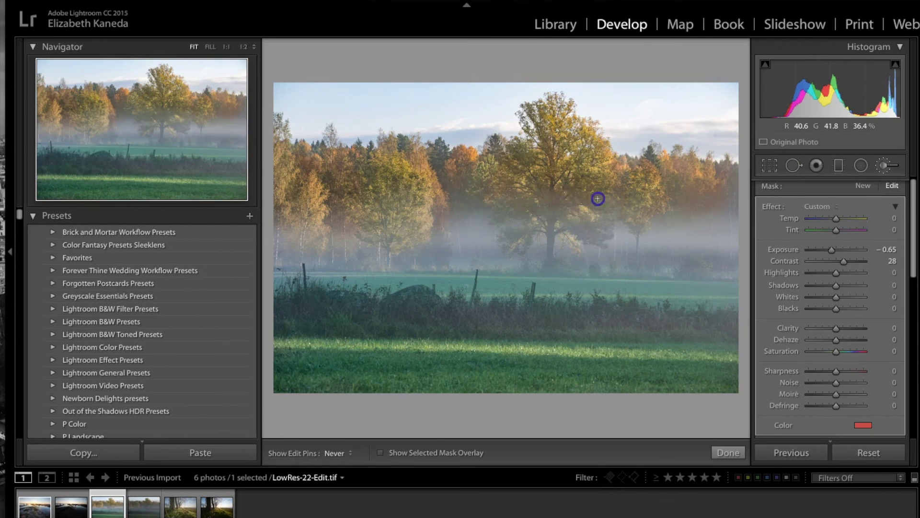
- Start another brush mask with the Through the Woods | Basics - Contrast and Clarity effect preset
left_click(862, 187)
left_click(817, 206)
scroll(818, 211, "down", 10)
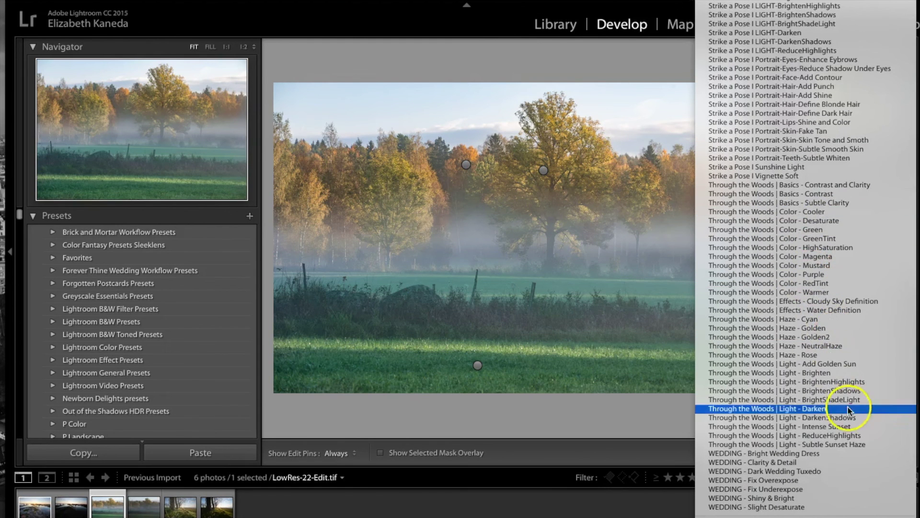
left_click(828, 186)
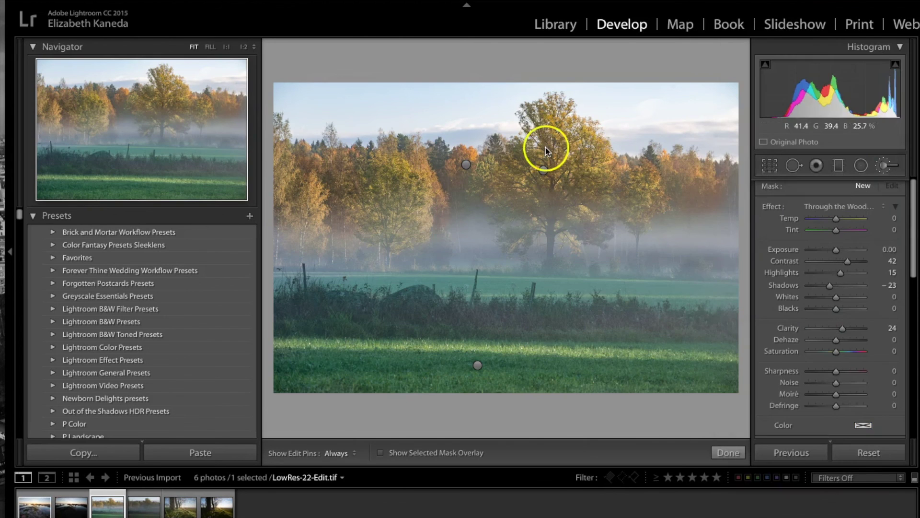
- Paint the contrast and clarity effect over the trees, the dark bushes and the foreground grass
key("h")
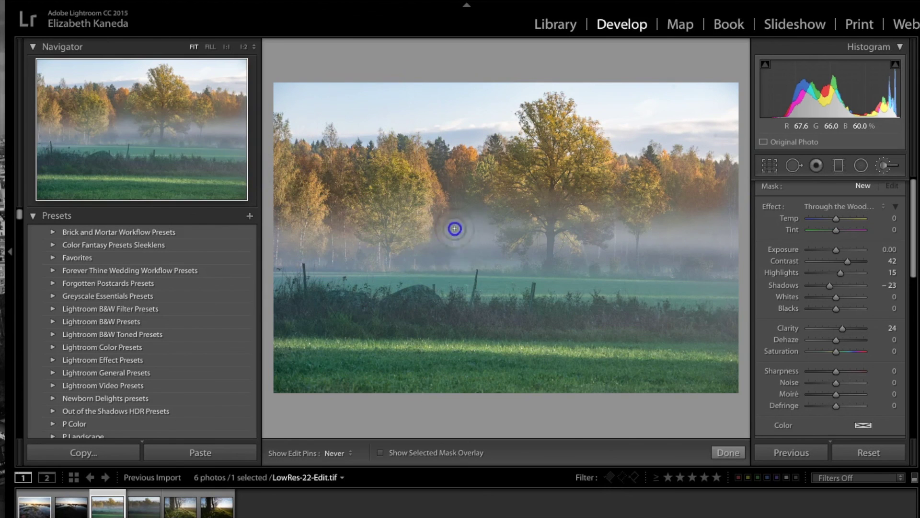
mouse_move(727, 315)
left_mouse_down()
mouse_move(667, 341)
mouse_move(431, 393)
left_mouse_up()
mouse_move(343, 335)
left_mouse_down()
mouse_move(413, 300)
mouse_move(402, 300)
left_mouse_up()
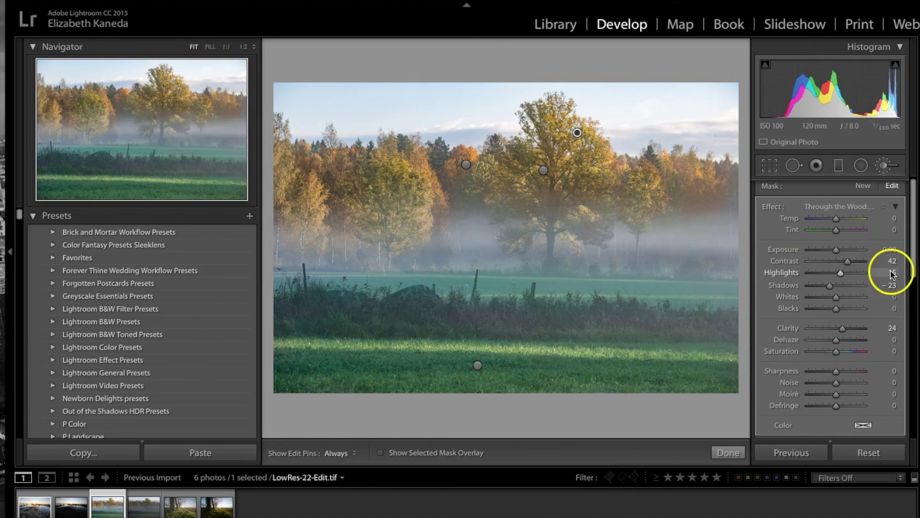
- Switch the brush effect to Through the Woods | Haze - Cyan and tint it blue with hue 211 and 38% saturation
left_click(855, 211)
scroll(853, 214, "down", 2)
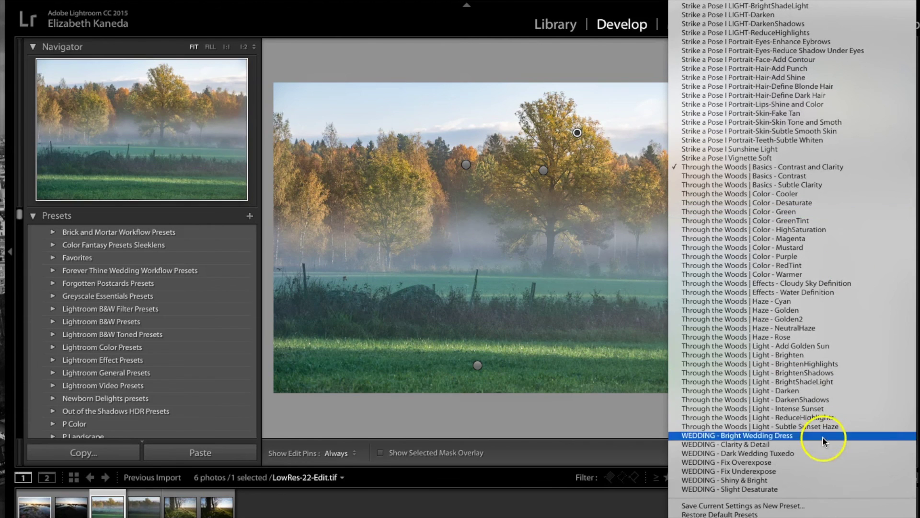
left_click(777, 302)
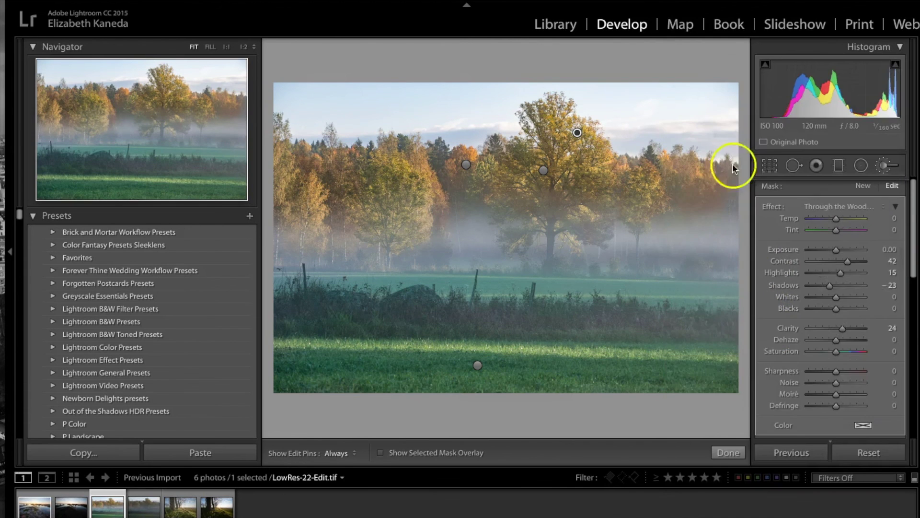
left_click(863, 425)
left_click(734, 470)
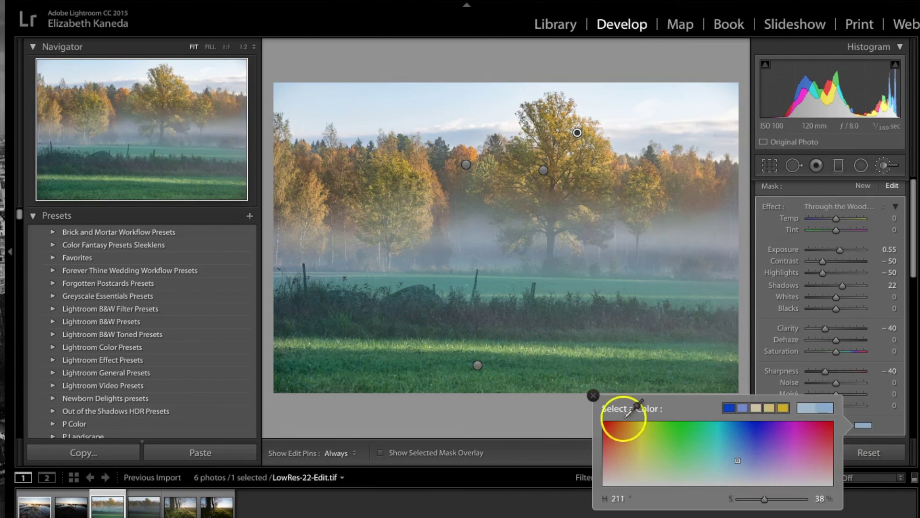
left_click(593, 395)
- Set the haze effect's Exposure to -0.25 and its Saturation to 36
key("h")
key("h")
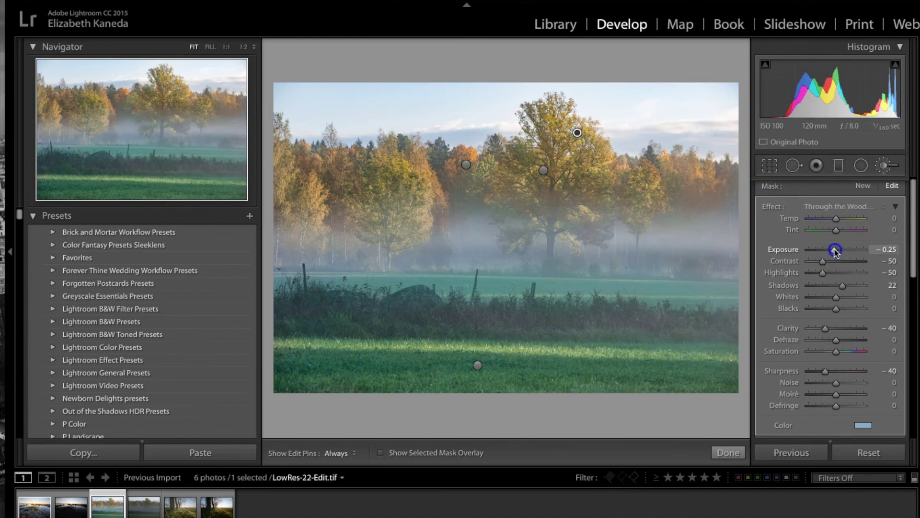
key("h")
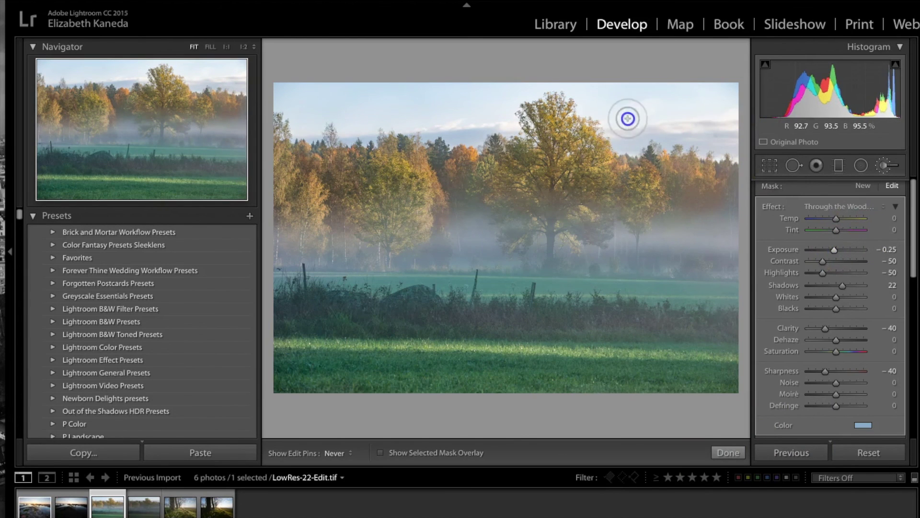
key("h")
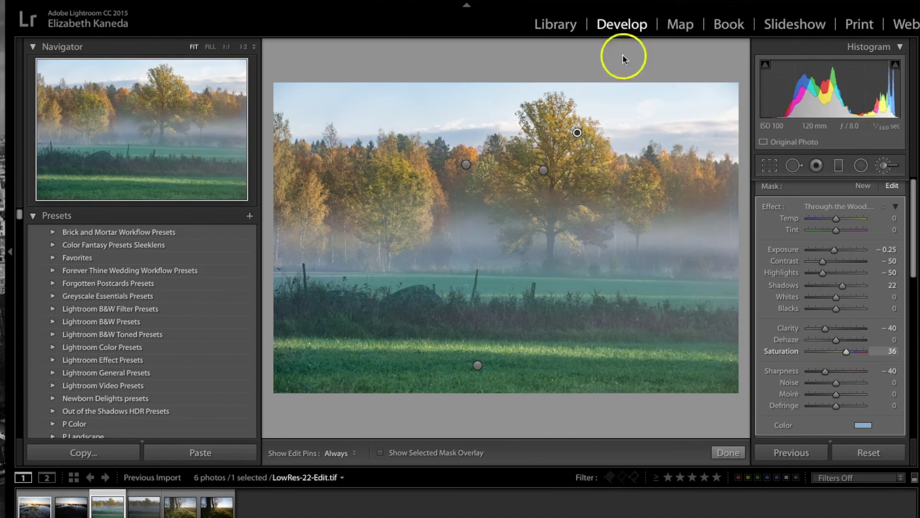
- Paint the blue haze over the sky around the large tree's crown, keeping the Exposure at -0.25
key("h")
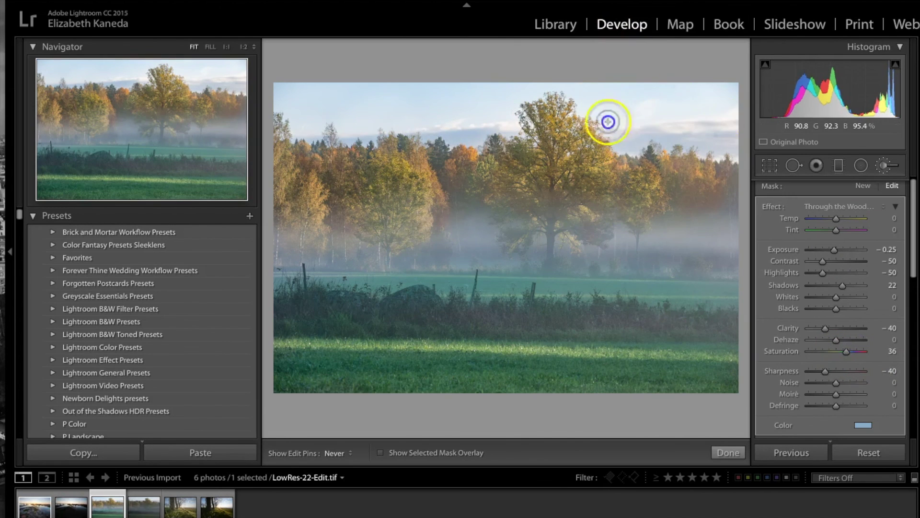
left_click(531, 118)
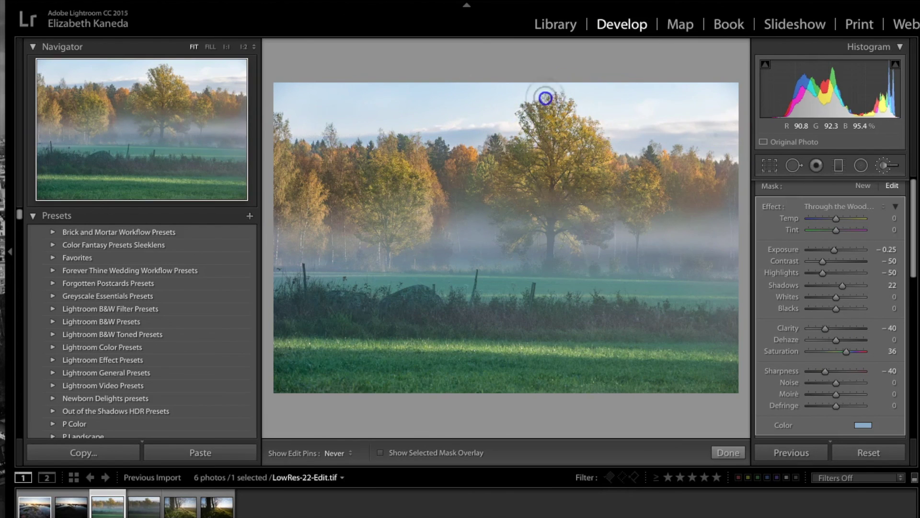
key("h")
left_click_drag(825, 251, 833, 251)
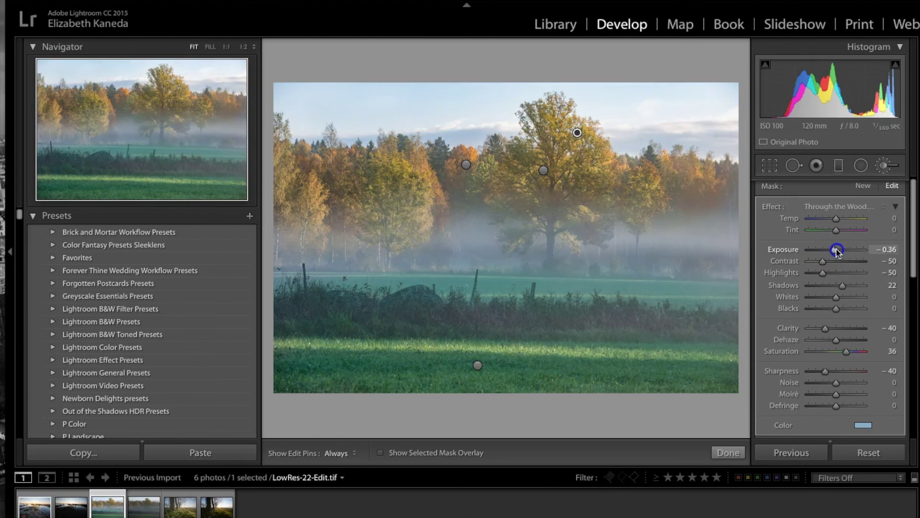
key("ctrl+z")
- Create a new contrast and clarity brush mask and paint it over the sky beside the large tree's crown
left_click(863, 186)
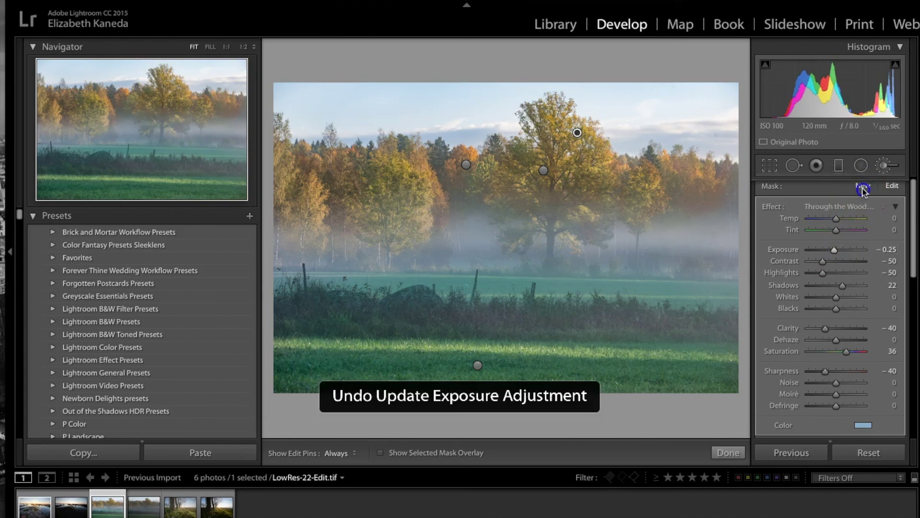
key("h")
left_click(569, 103)
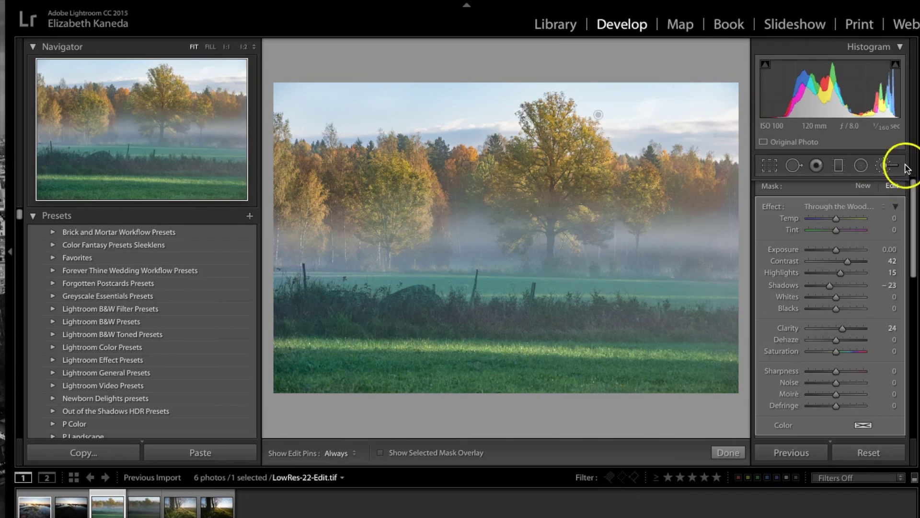
- Close the Adjustment Brush and compare the misty field photo before and after, side by side
left_click(893, 163)
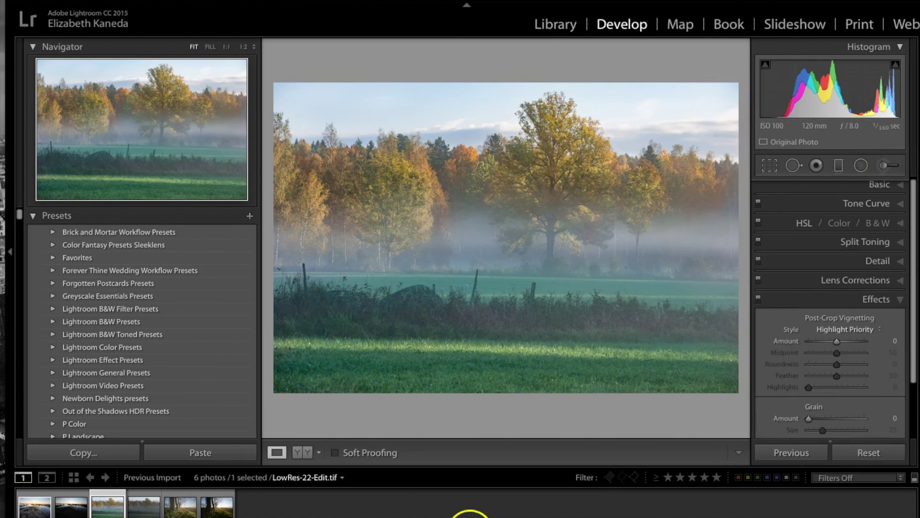
left_click(303, 452)
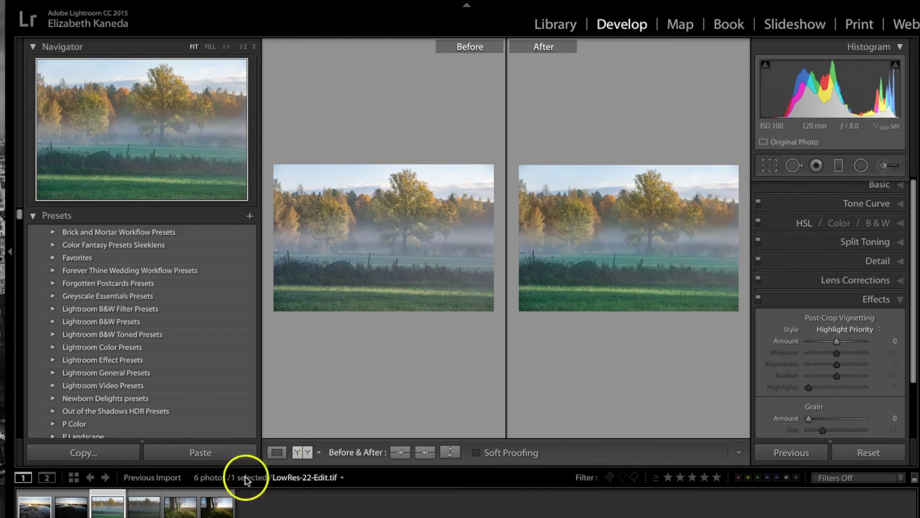
- Open LowRes-15-Edit.tif in single view, check it against LowRes-15.jpg, and activate the Adjustment Brush on the edited version
left_click(182, 507)
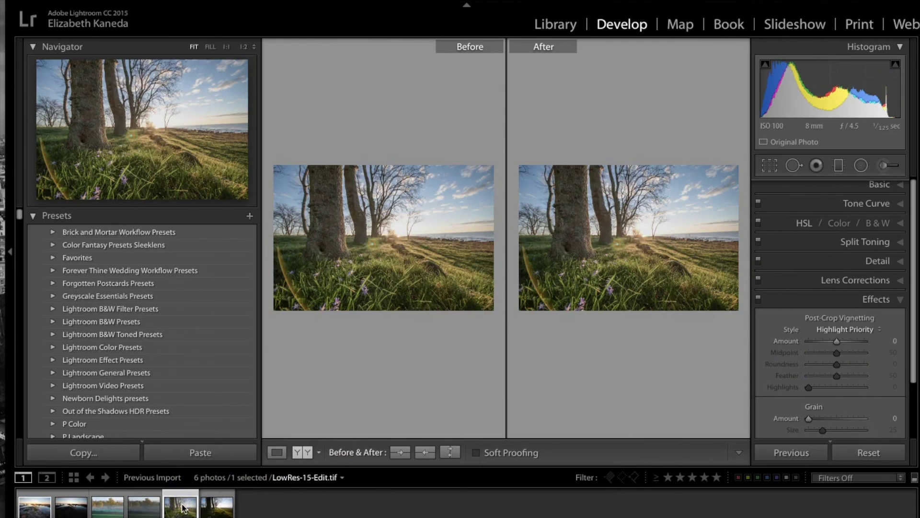
left_click(276, 453)
left_click(226, 504)
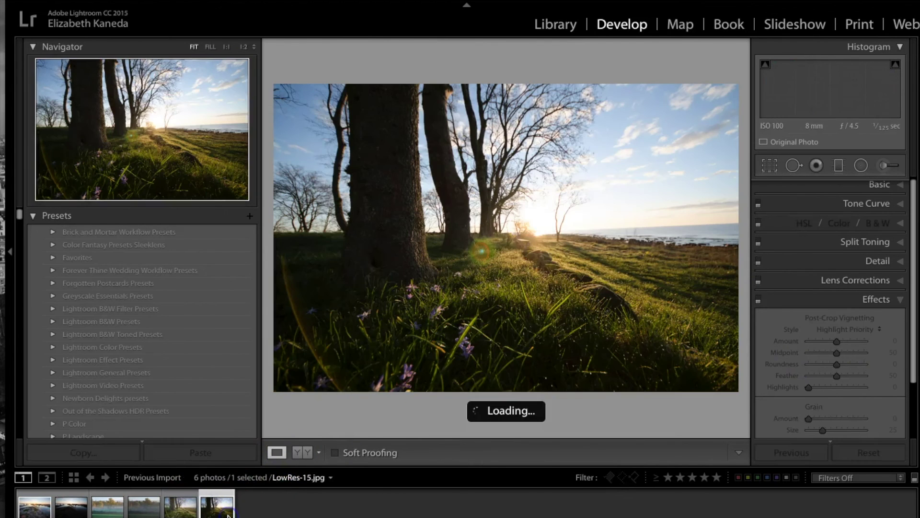
left_click(167, 508)
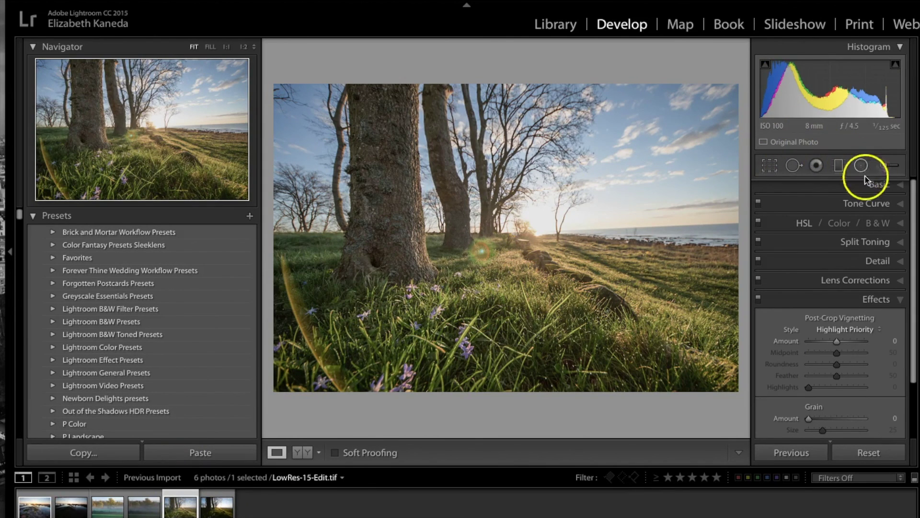
left_click(884, 165)
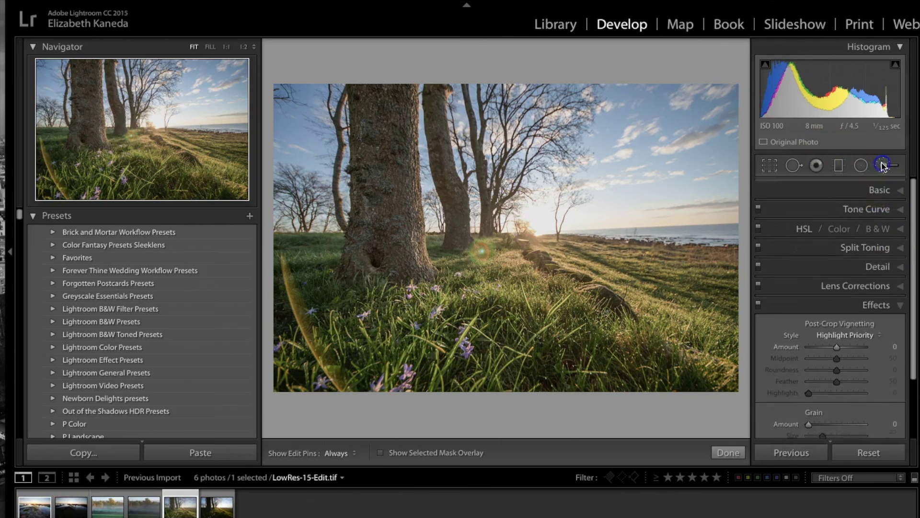
- Load the Through the Woods | Haze - Cyan brush preset and change its tint colour to a light blue
left_click(860, 207)
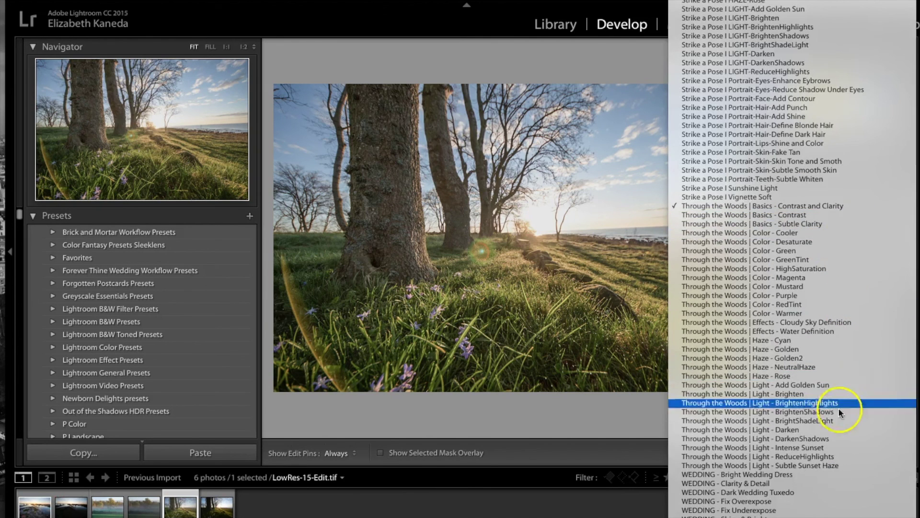
left_click(797, 341)
left_click(867, 426)
left_click(836, 353)
- Paint the light blue haze over the sky beside the bare trees and behind the large trunks
key("h")
left_click(707, 158)
left_click(599, 188)
left_click(519, 105)
left_click(612, 109)
mouse_move(611, 109)
left_mouse_down()
mouse_move(671, 96)
mouse_move(683, 131)
mouse_move(655, 155)
left_mouse_up()
left_click(387, 172)
left_click(340, 138)
left_click(328, 113)
left_click(301, 170)
key("h")
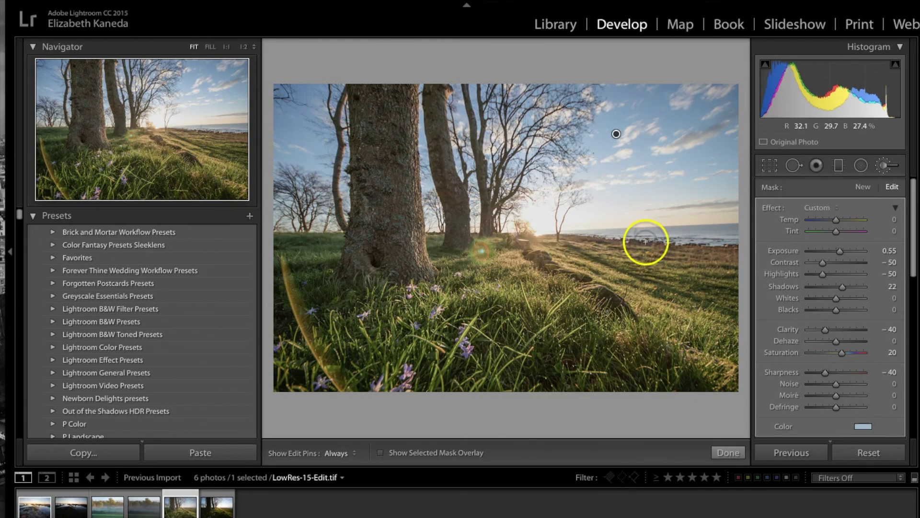
- Create a second mask with the same blue haze settings and paint it over the sky on both sides of the trunks
left_click(862, 186)
left_click_drag(662, 148, 639, 193)
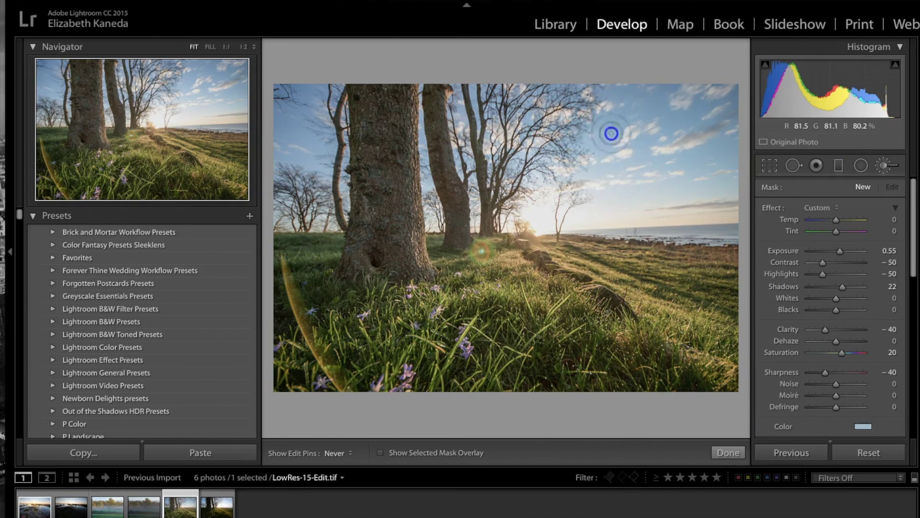
left_click_drag(451, 112, 260, 196)
mouse_move(301, 152)
left_mouse_down()
mouse_move(281, 93)
mouse_move(340, 170)
left_mouse_up()
- Create a new mask with the Through the Woods | Color - Green preset and paint it over the grass
left_click(862, 187)
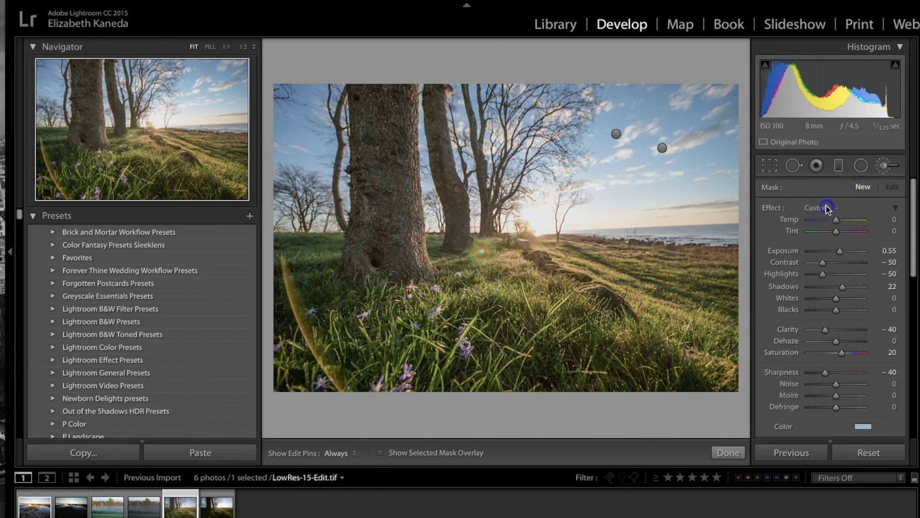
left_click(827, 207)
scroll(827, 206, "down", 2)
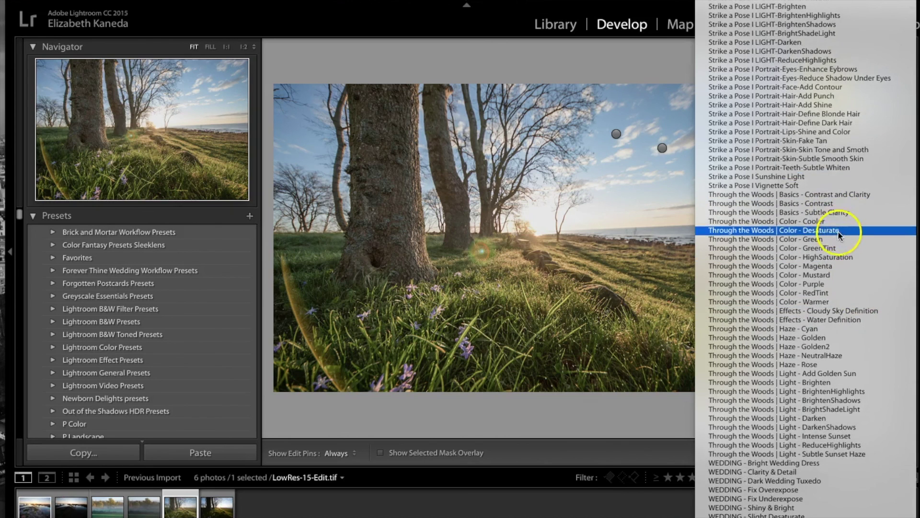
left_click(837, 238)
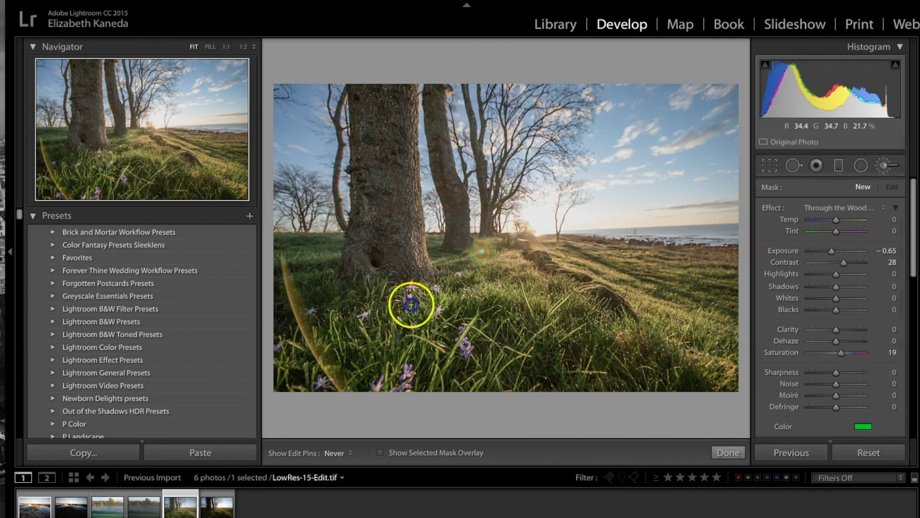
key("h")
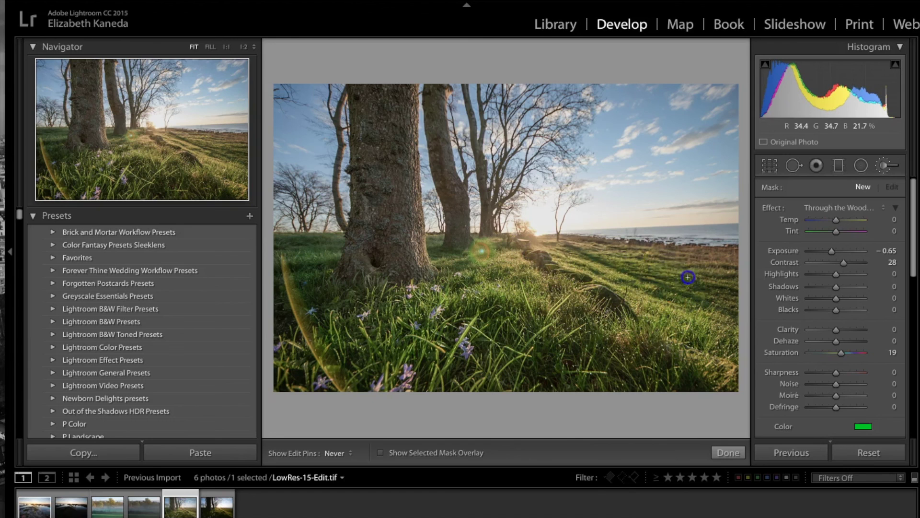
mouse_move(734, 379)
left_mouse_down()
mouse_move(476, 408)
mouse_move(439, 394)
left_mouse_up()
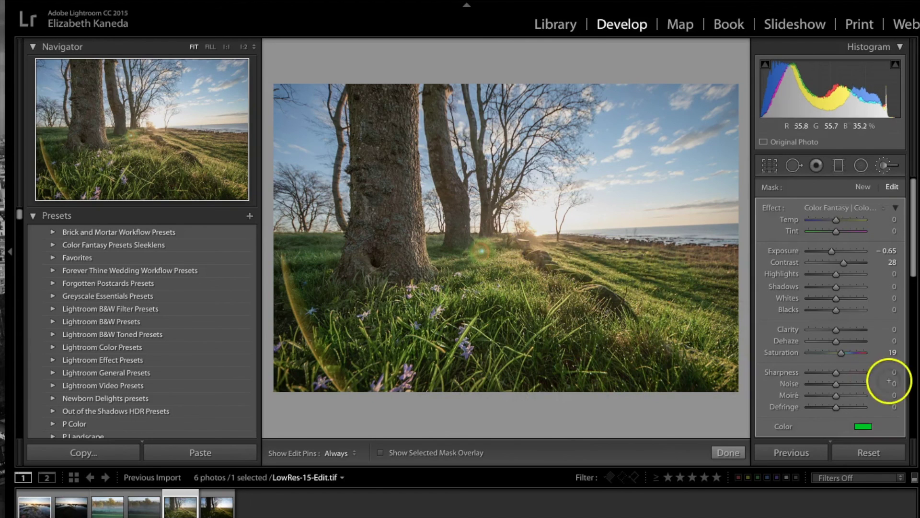
- Create a new mask with the Light - Add Golden Sun preset and paint warm light around the sun and along the horizon
left_click(867, 187)
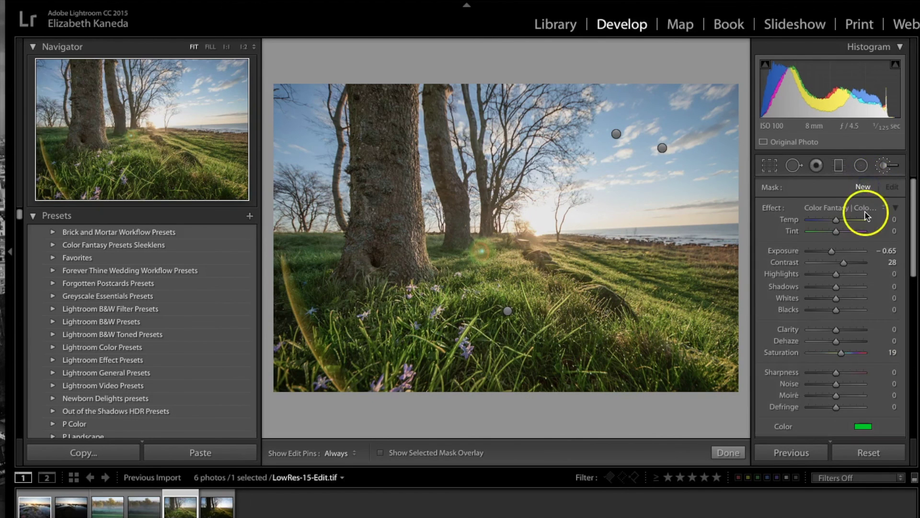
left_click(867, 211)
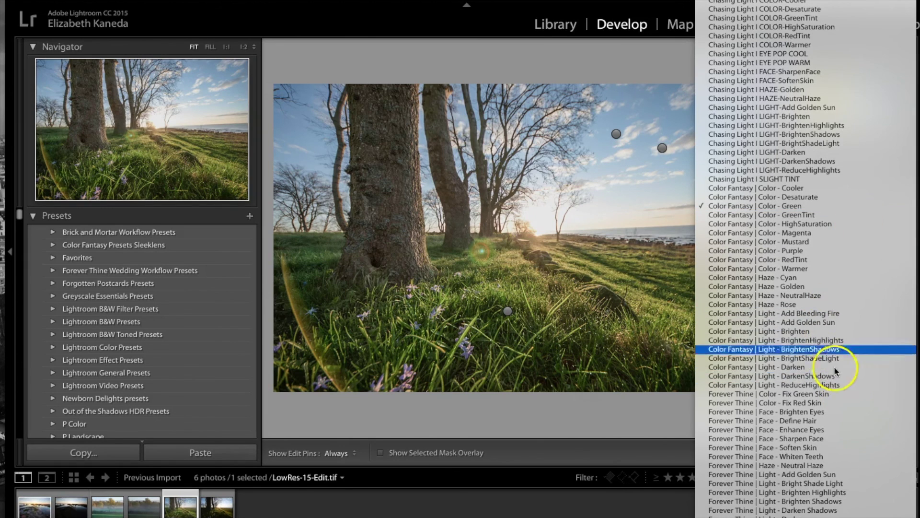
left_click_drag(838, 375, 827, 323)
mouse_move(407, 162)
left_mouse_down()
mouse_move(535, 220)
mouse_move(524, 204)
mouse_move(500, 199)
mouse_move(508, 224)
mouse_move(535, 239)
mouse_move(520, 246)
mouse_move(524, 228)
left_mouse_up()
key("h")
left_click(603, 225)
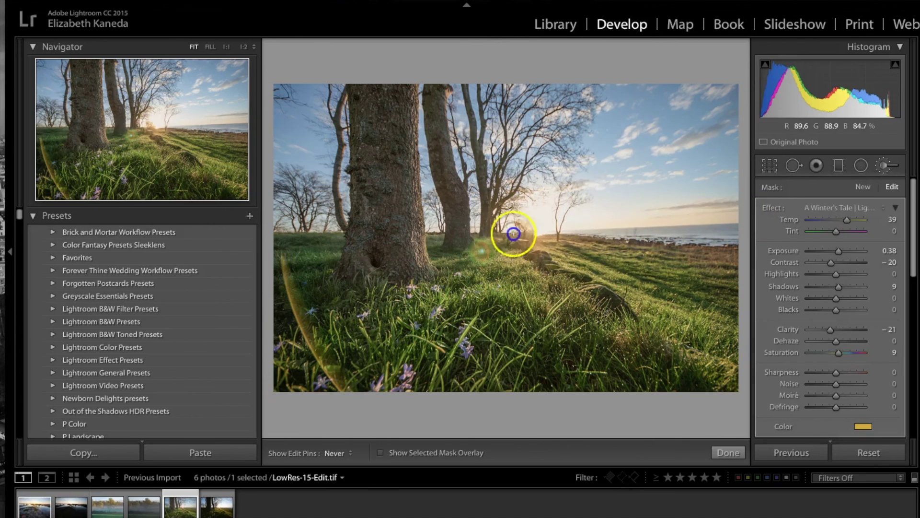
key("h")
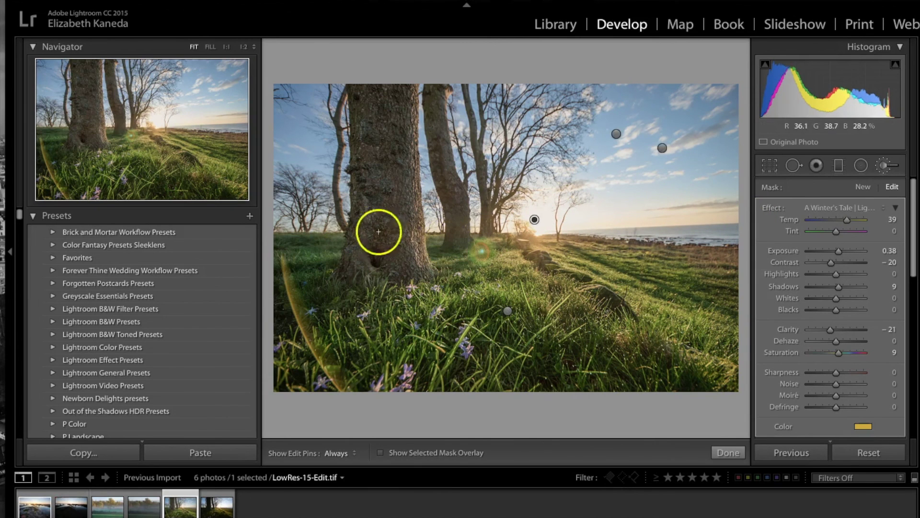
key("h")
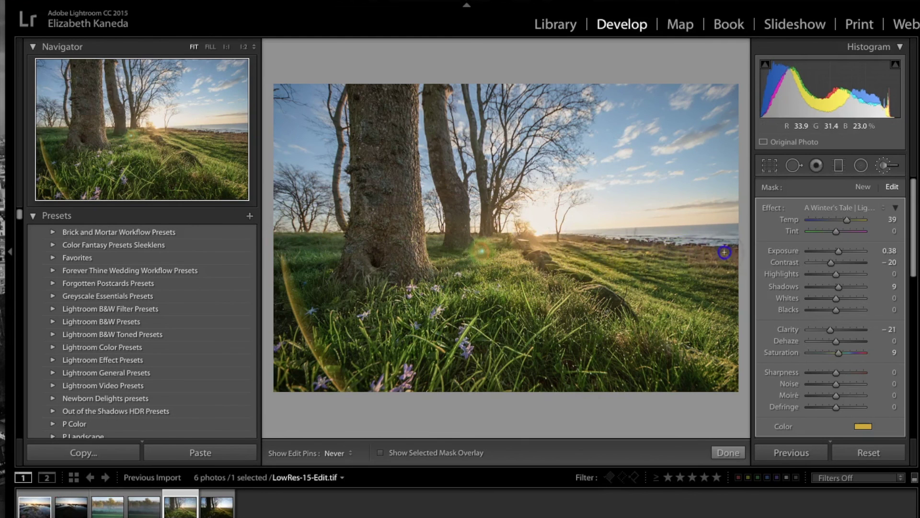
key("h")
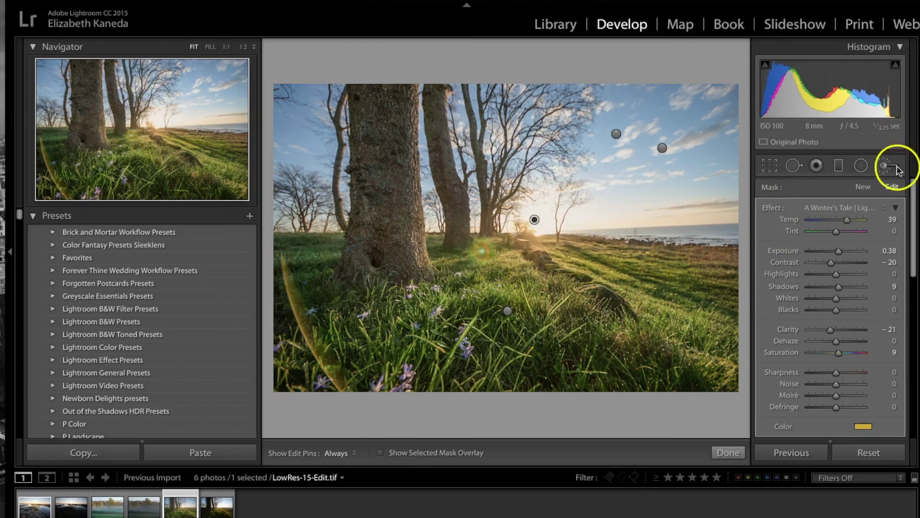
- Create a second mask with the same golden sun settings and paint it around the sun and the neighbouring trees
left_click(864, 187)
key("h")
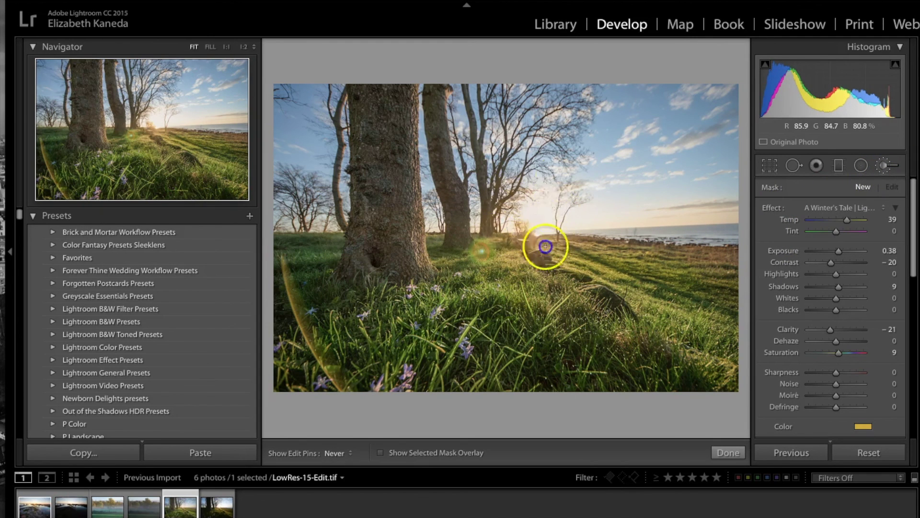
left_click(512, 158)
left_click(576, 228)
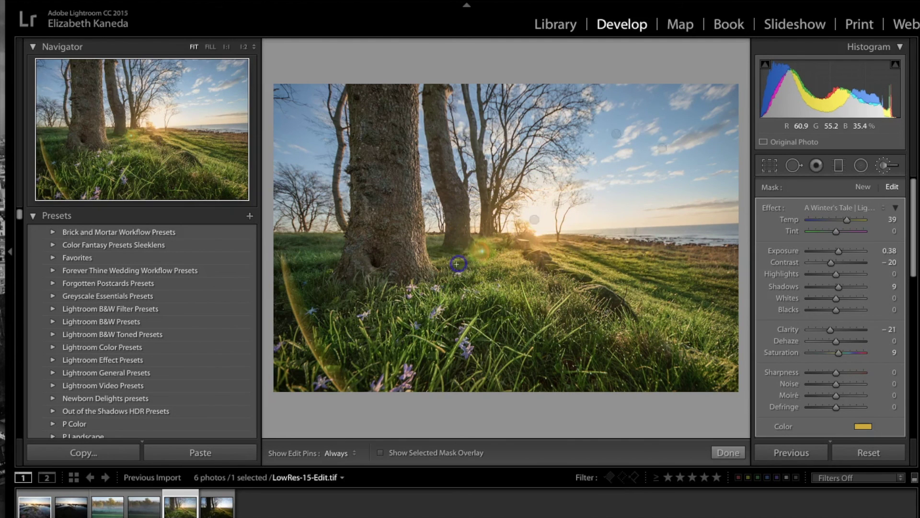
- Create a new mask with the Through the Woods | Effects - Cloudy Sky Definition preset and paint it over the clouds and the sky behind the trees
left_click(872, 189)
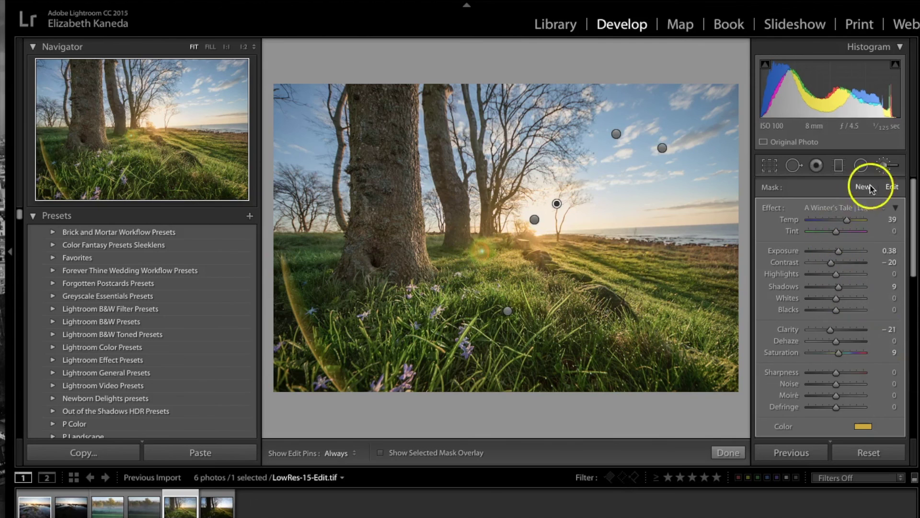
left_click(858, 208)
scroll(858, 208, "down", 15)
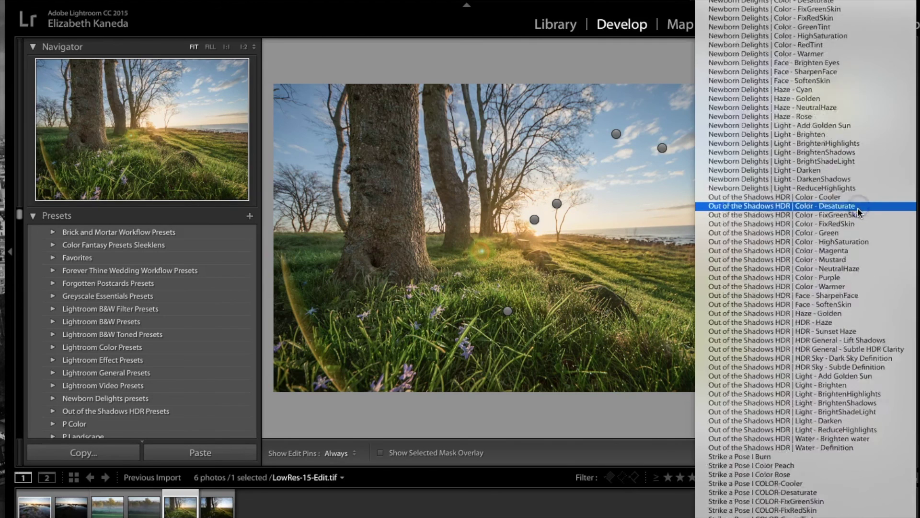
scroll(859, 209, "down", 6)
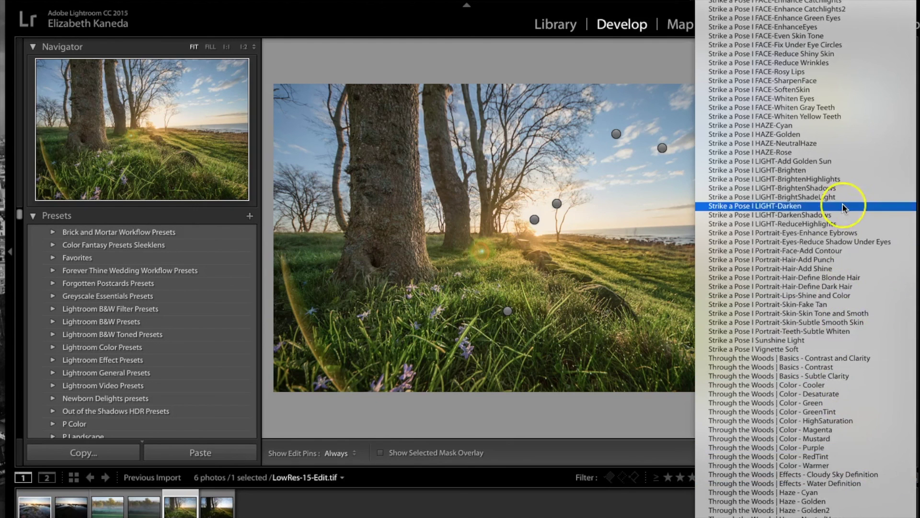
scroll(843, 205, "down", 6)
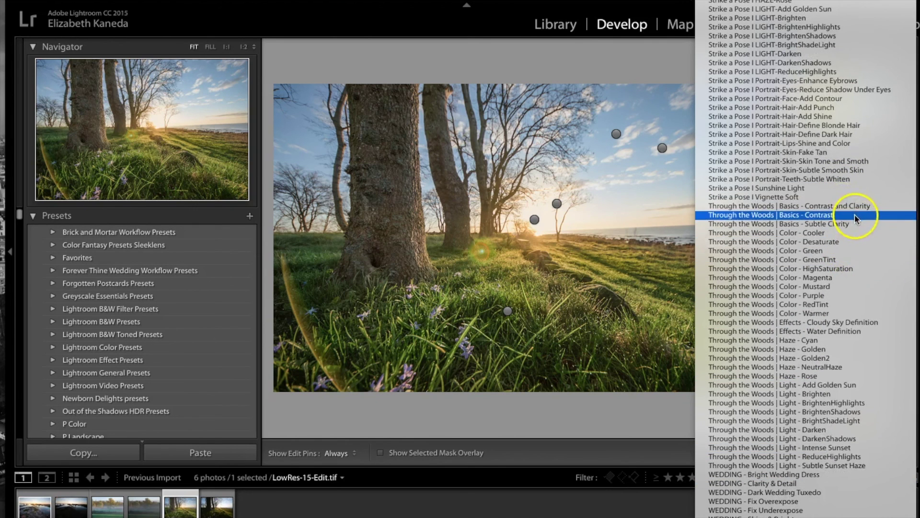
left_click(856, 323)
key("h")
mouse_move(611, 152)
left_mouse_down()
mouse_move(650, 139)
mouse_move(653, 129)
mouse_move(630, 172)
mouse_move(578, 175)
left_mouse_up()
mouse_move(520, 145)
left_mouse_down()
mouse_move(601, 173)
mouse_move(717, 162)
mouse_move(660, 191)
mouse_move(715, 212)
mouse_move(624, 206)
left_mouse_up()
mouse_move(379, 175)
left_mouse_down()
mouse_move(284, 130)
mouse_move(304, 96)
mouse_move(413, 168)
mouse_move(424, 125)
mouse_move(420, 216)
left_mouse_up()
key("h")
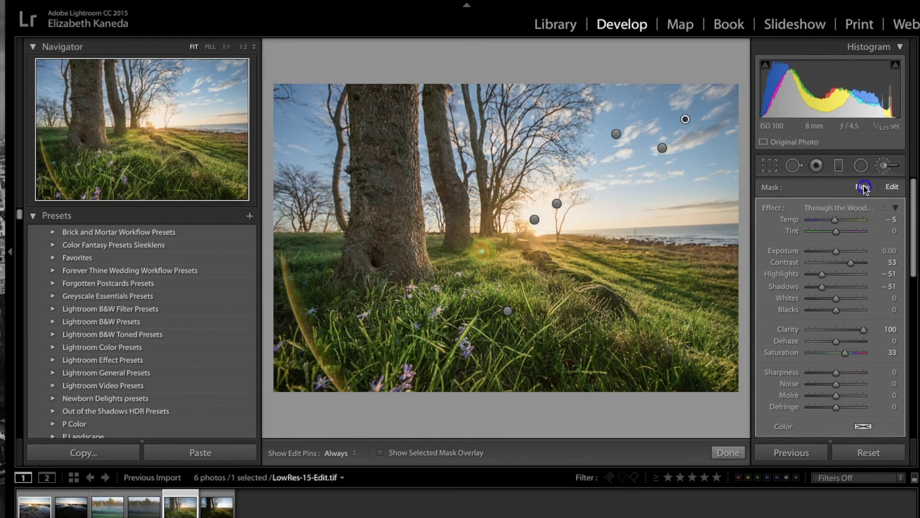
- Create a new mask with the Through the Woods | Color - Purple preset and paint it over the purple flowers in the grass
left_click_drag(852, 205, 790, 181)
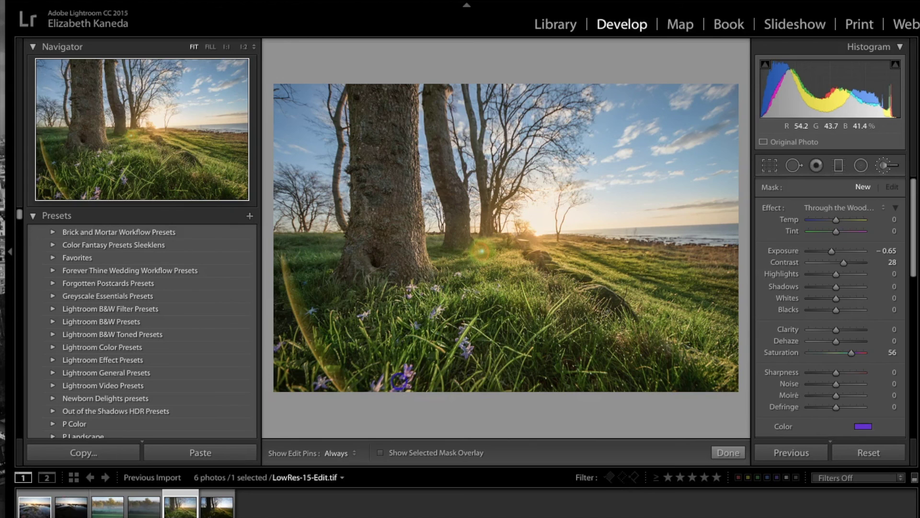
left_click(408, 377)
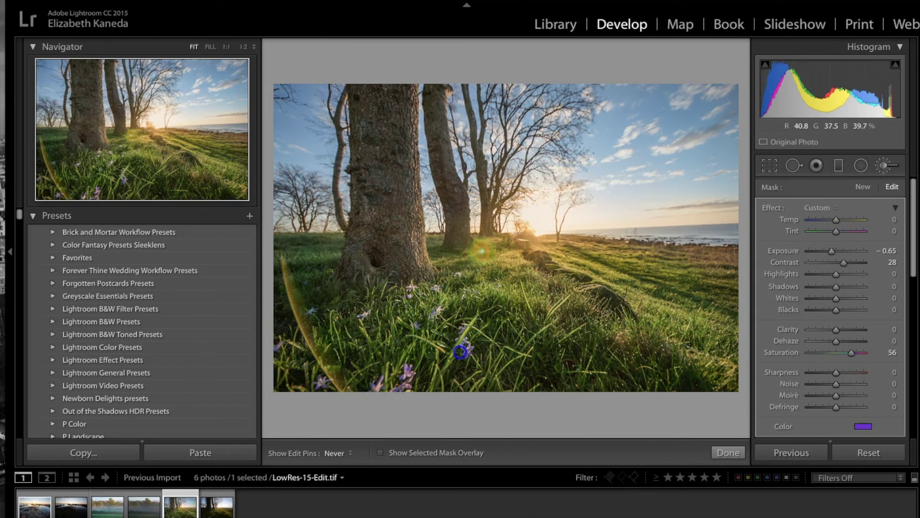
key("h")
key("h")
key("h")
key("h")
key("h")
key("h")
key("h")
key("h")
key("h")
key("h")
key("h")
key("h")
key("h")
key("h")
key("h")
key("h")
key("h")
key("h")
key("h")
key("h")
key("h")
key("h")
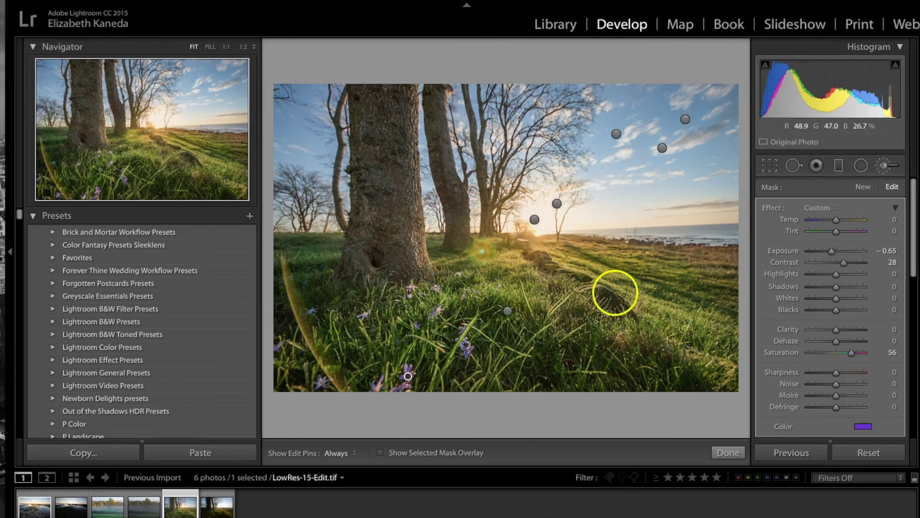
- Close the Adjustment Brush, compare the tree photo before and after side by side, and return to single view
left_click(888, 174)
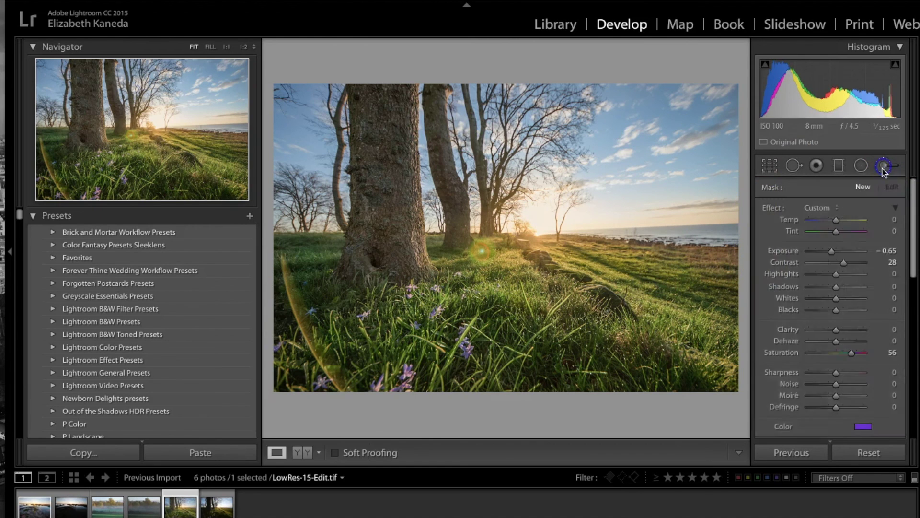
left_click(297, 452)
left_click(516, 386)
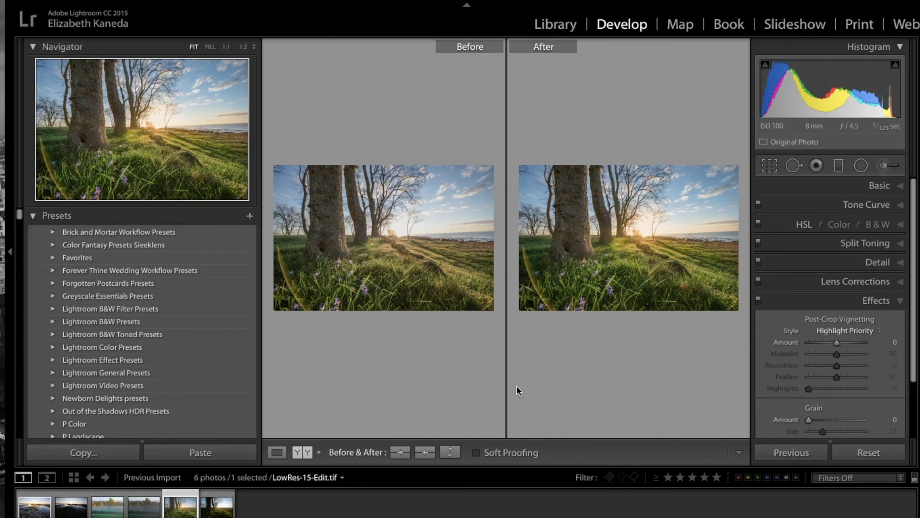
left_click(277, 452)
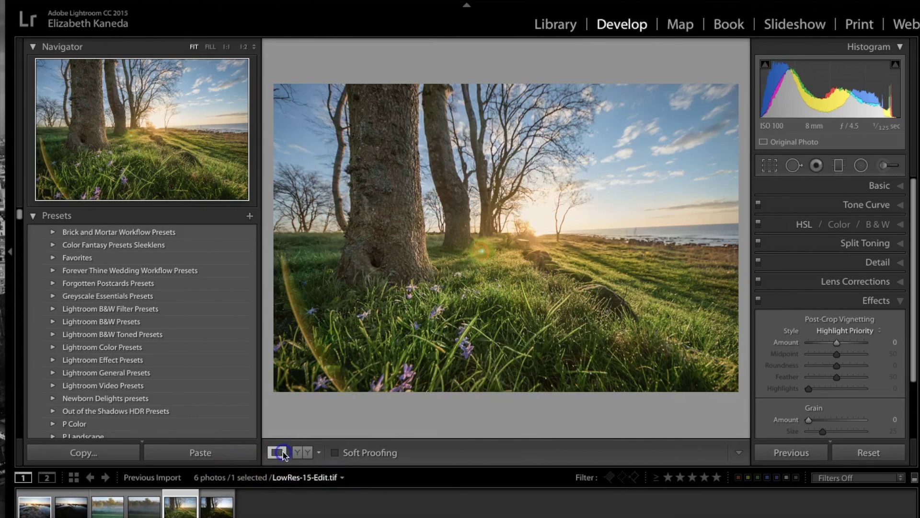